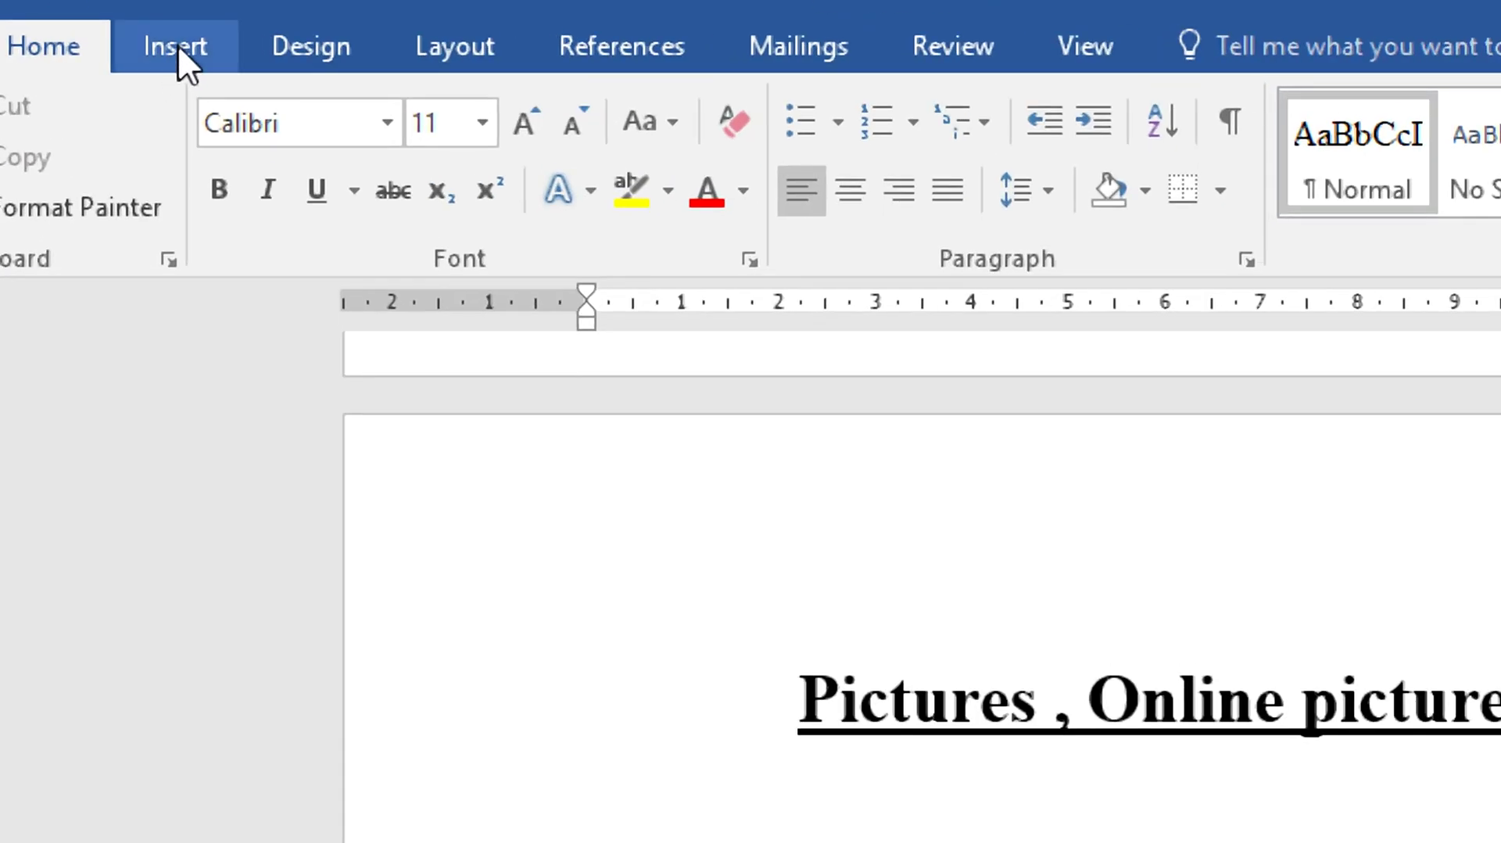
# Insert the images-removebg-preview picture from the Pictures folder below the page heading.
pyautogui.click(178, 49)
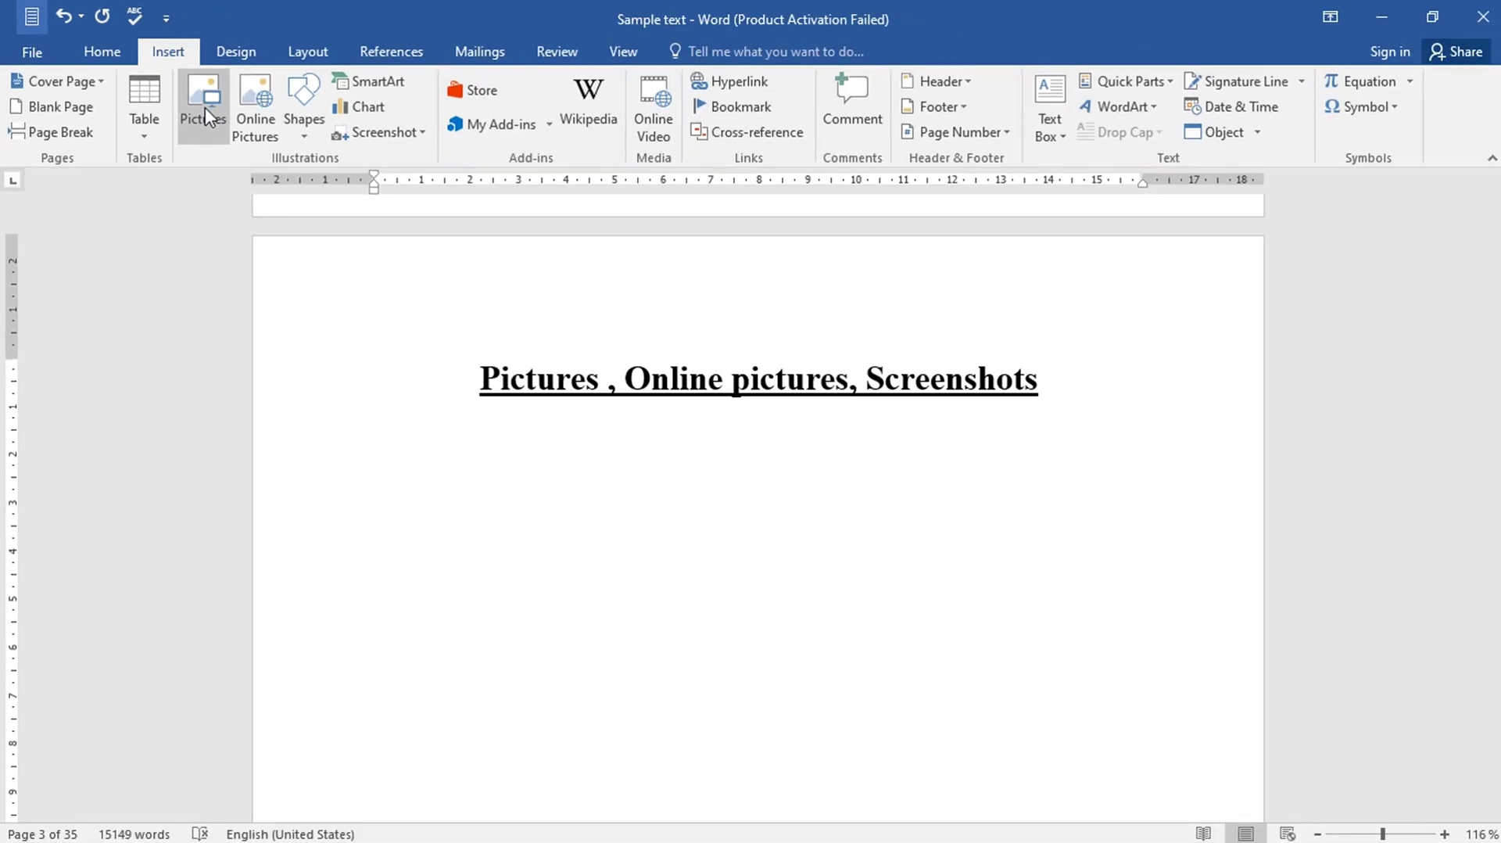
pyautogui.click(205, 106)
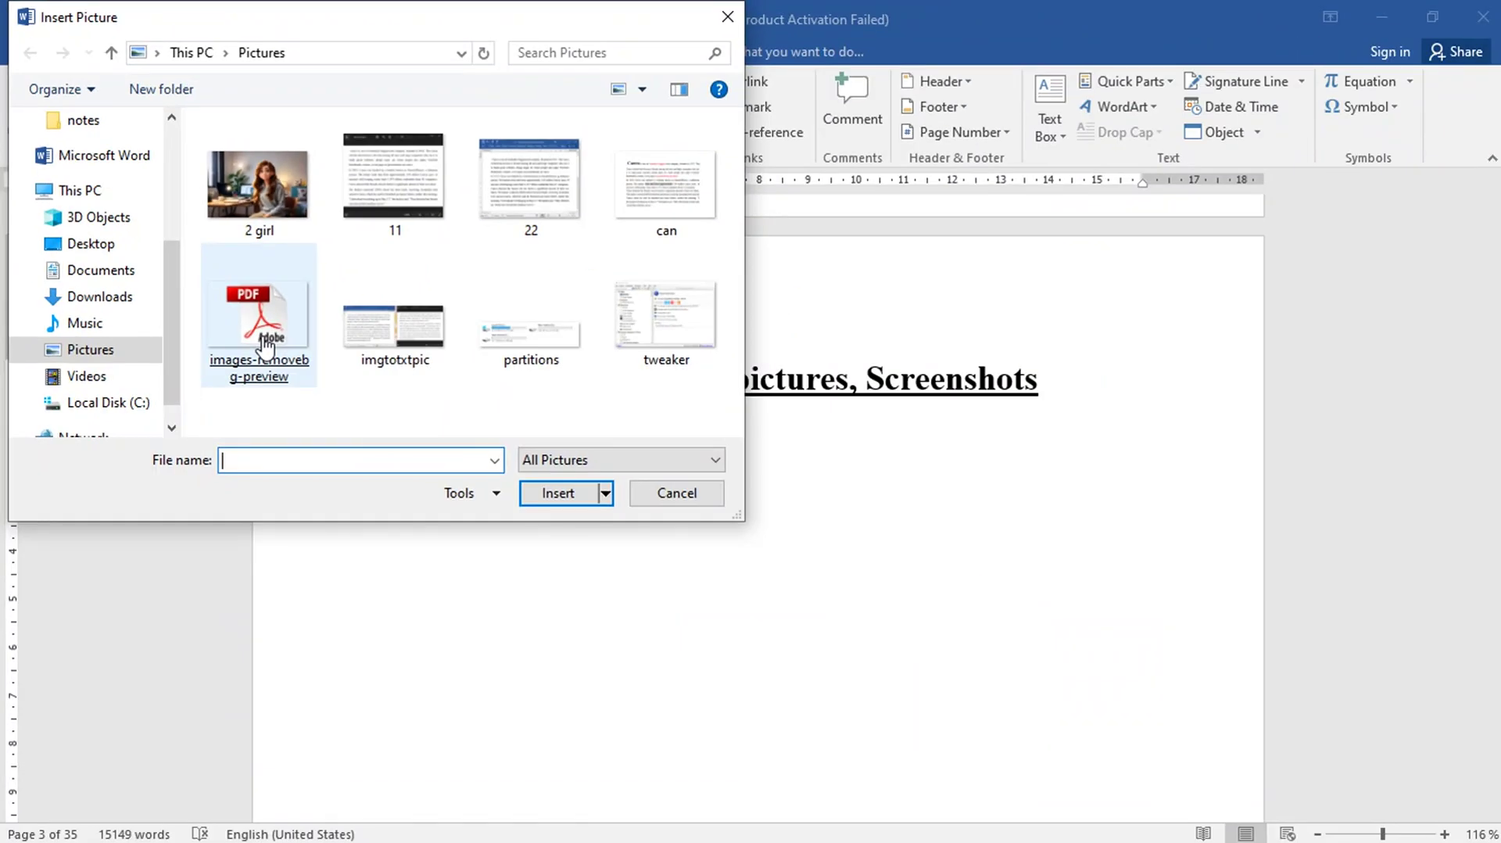
pyautogui.doubleClick(266, 344)
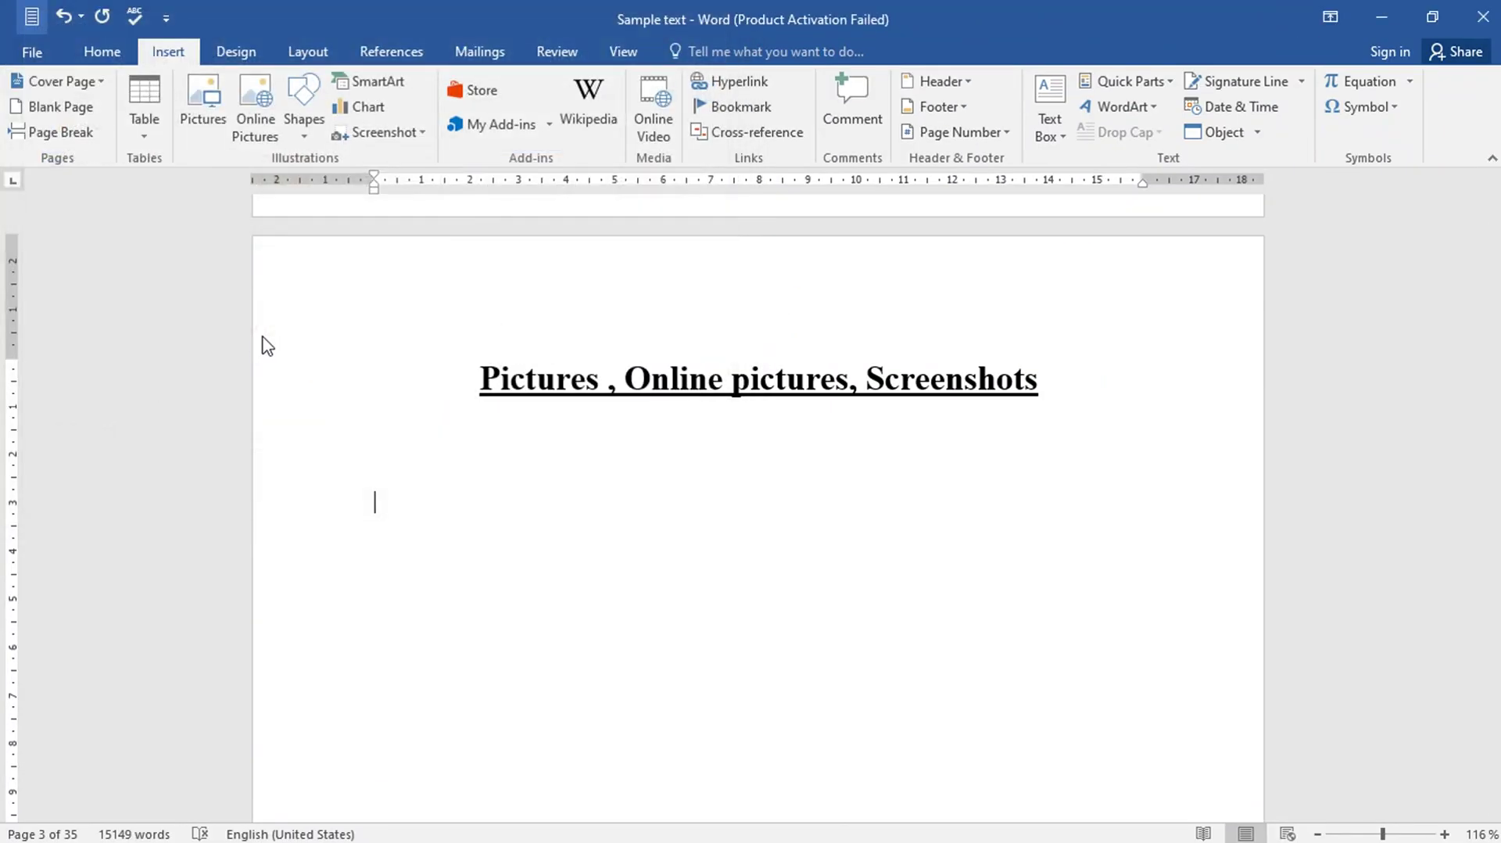
pyautogui.click(885, 666)
# Resize the inserted PDF picture proportionally to a width of about 9 cm.
pyautogui.click(621, 649)
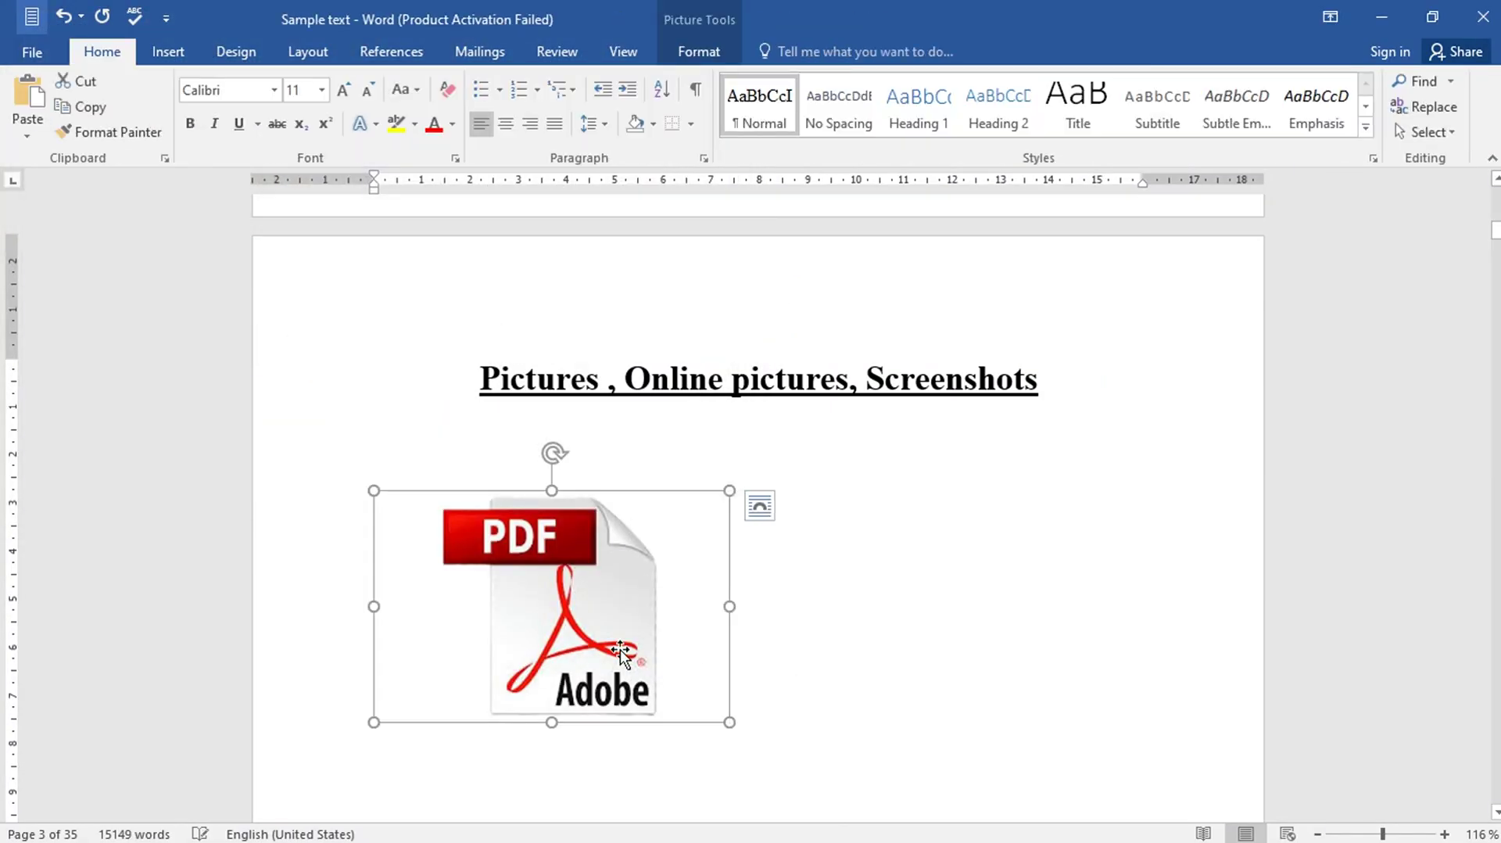
pyautogui.scroll(-1, 741, 690)
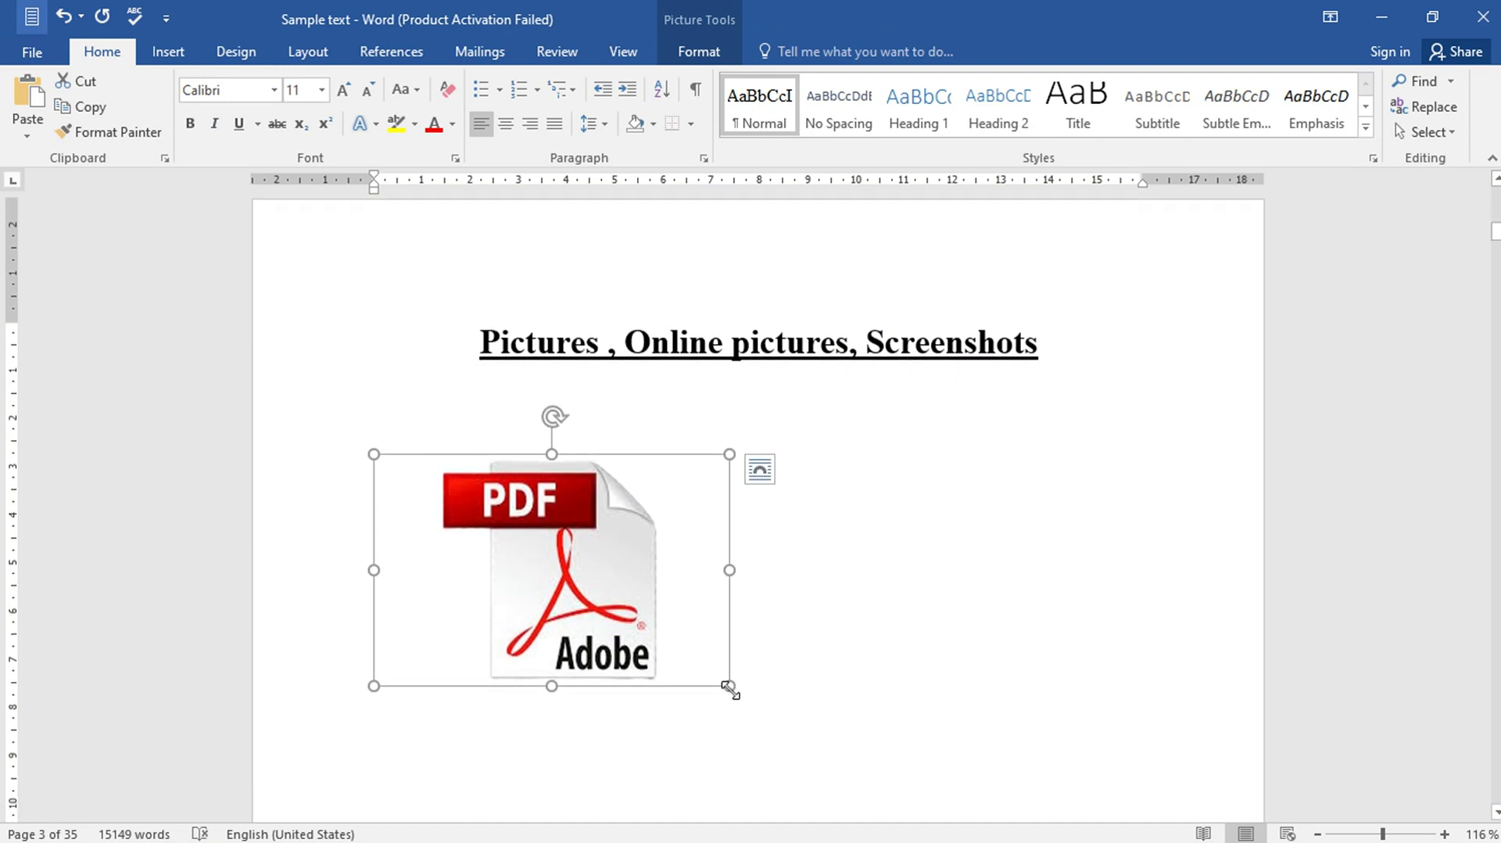
pyautogui.moveTo(729, 688); pyautogui.dragTo(916, 778)
pyautogui.scroll(-2, 1054, 672)
pyautogui.keyDown('ctrl'); pyautogui.scroll(-1, 1053, 672); pyautogui.keyUp('ctrl')
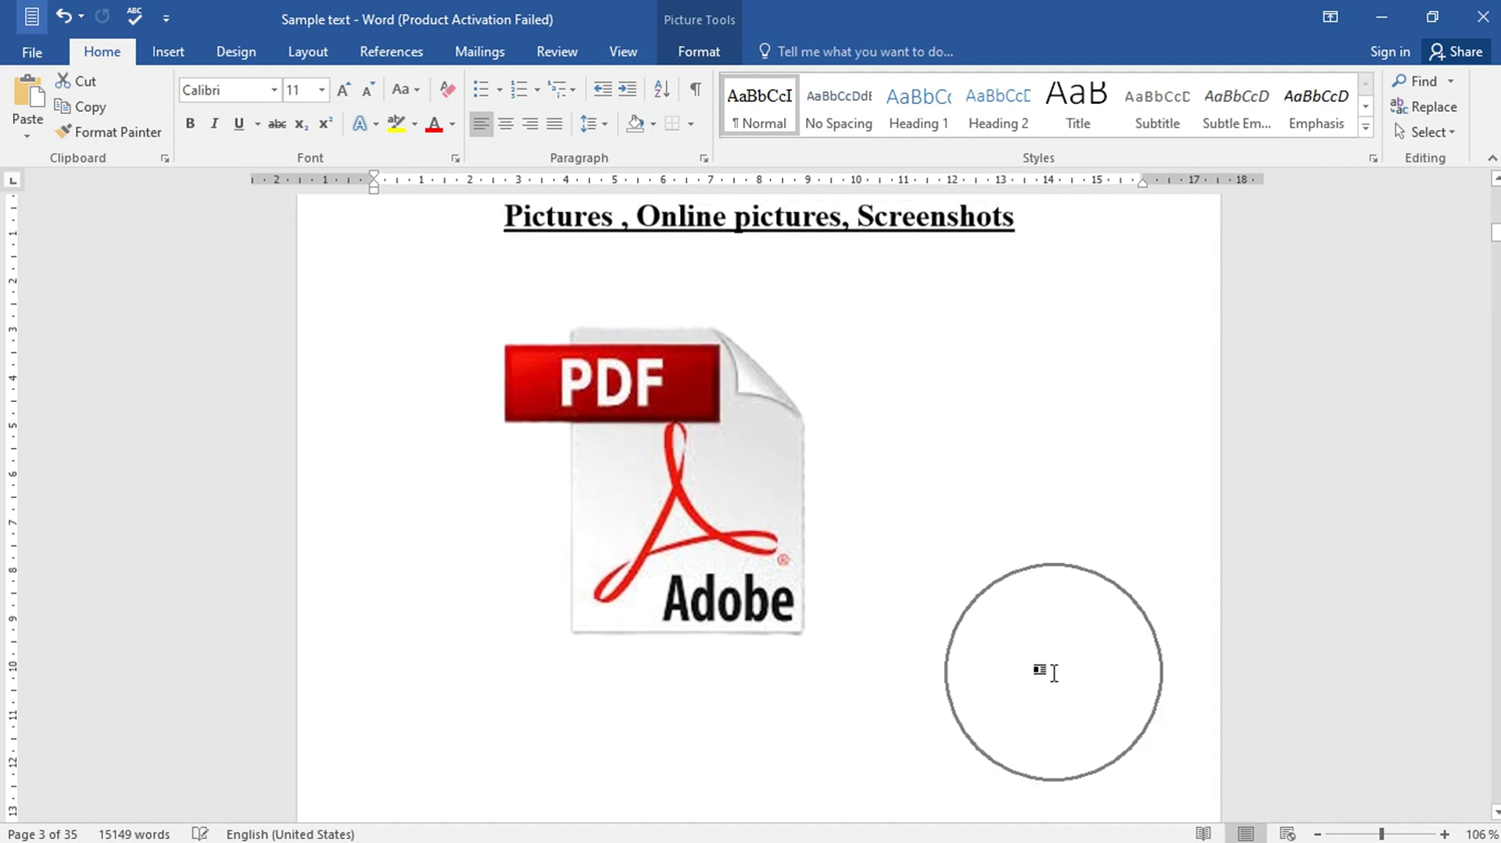
pyautogui.moveTo(907, 643); pyautogui.dragTo(497, 426)
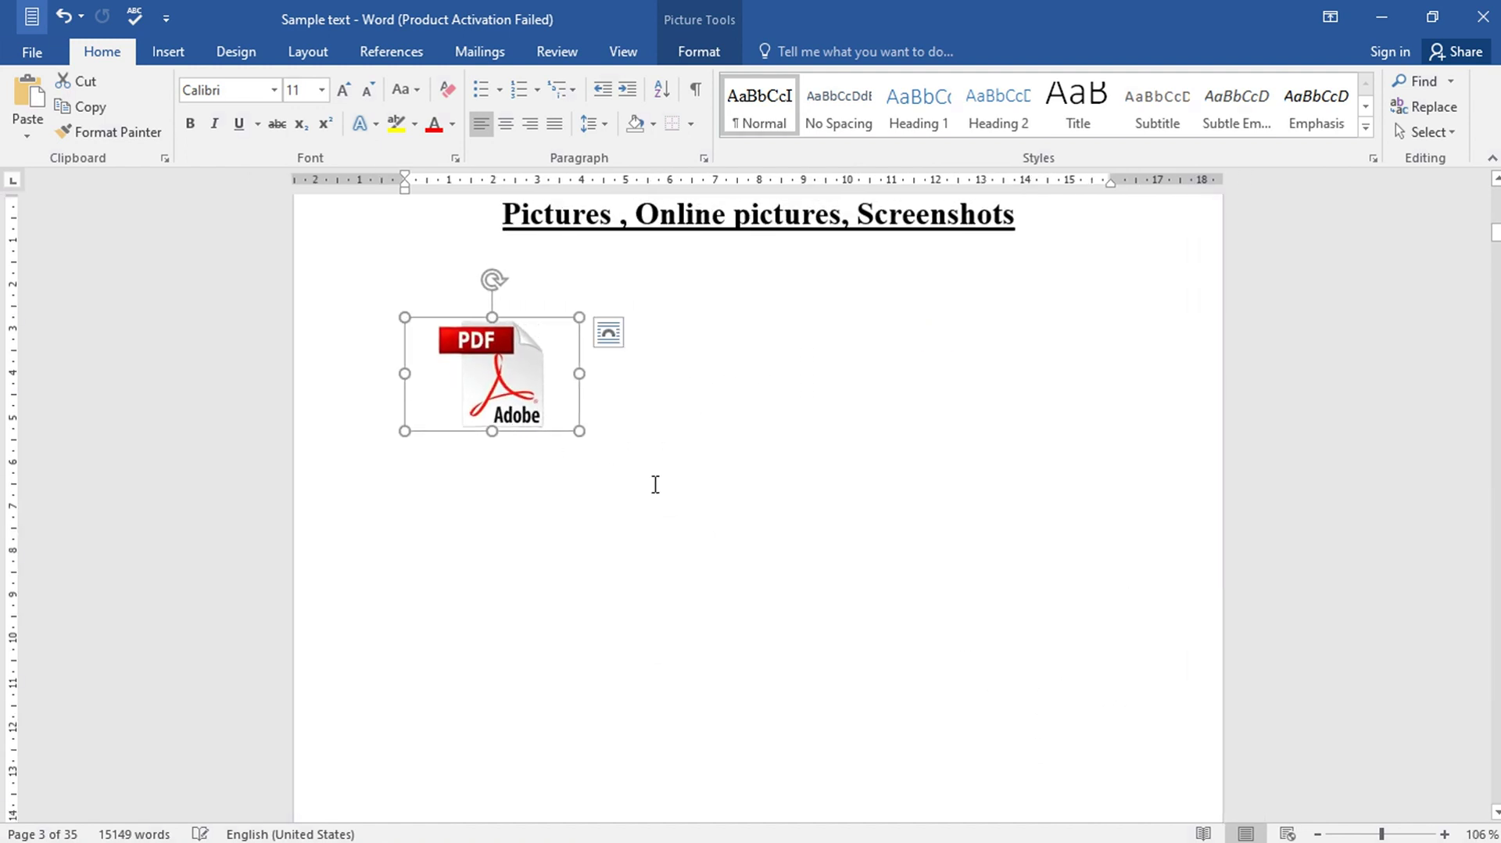
pyautogui.click(653, 485)
pyautogui.click(531, 416)
pyautogui.moveTo(579, 431); pyautogui.dragTo(801, 612)
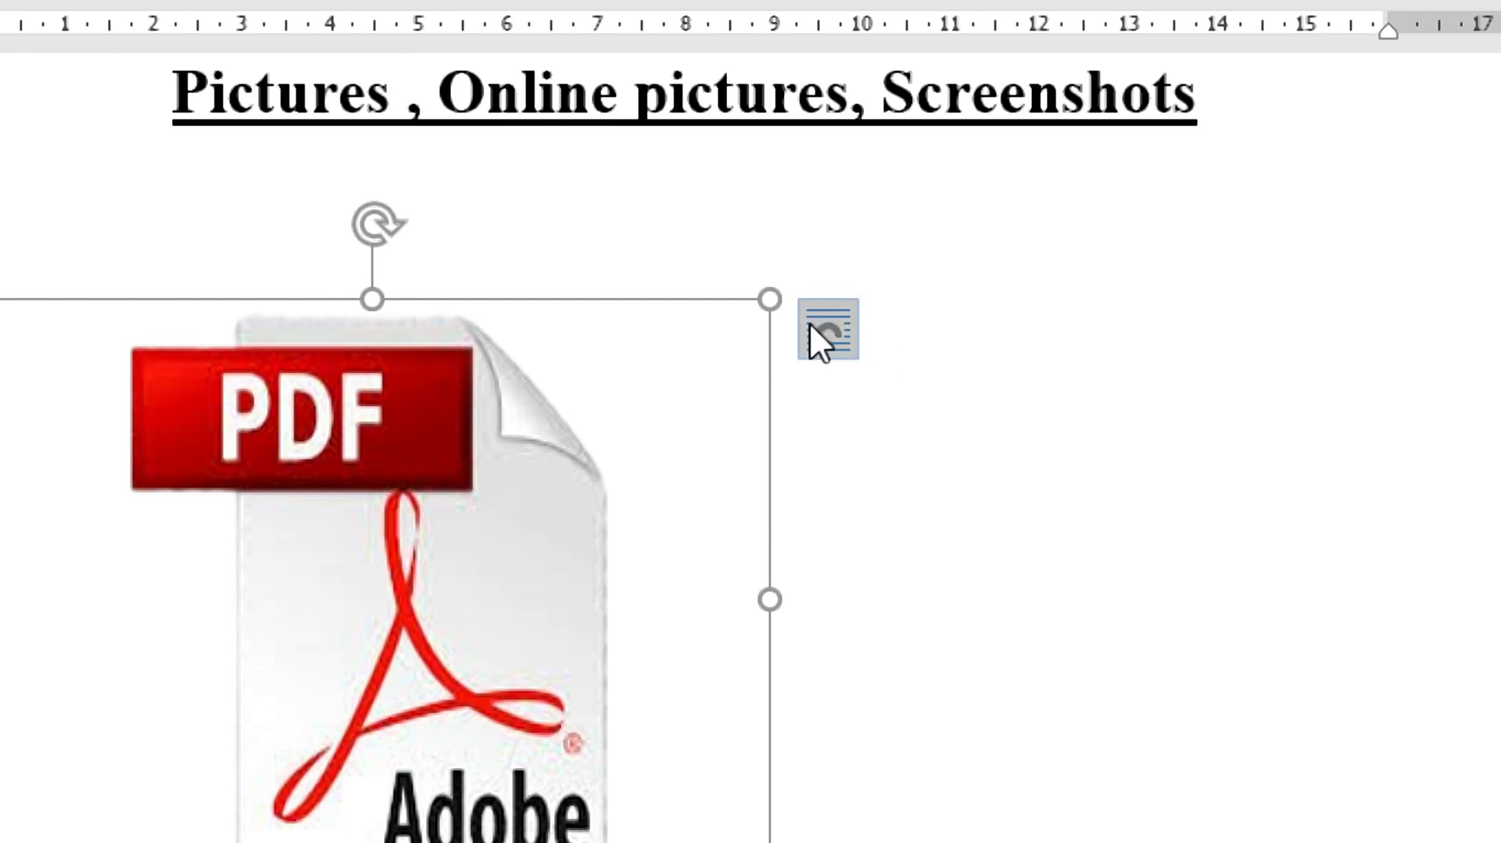
# Set the PDF picture's text wrapping to Tight and shift it slightly to the right.
pyautogui.click(811, 323)
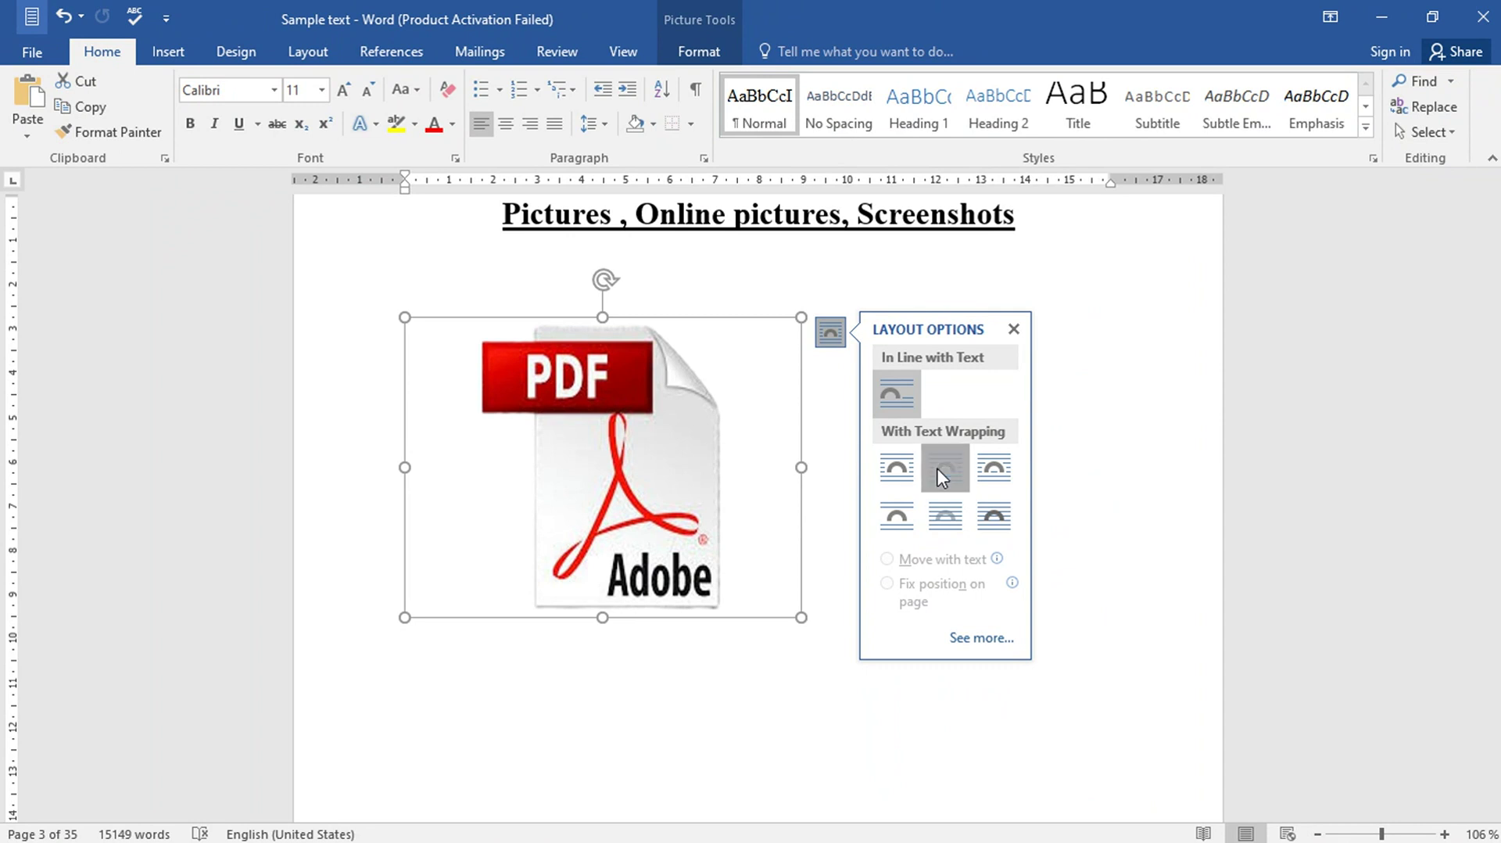
pyautogui.click(938, 470)
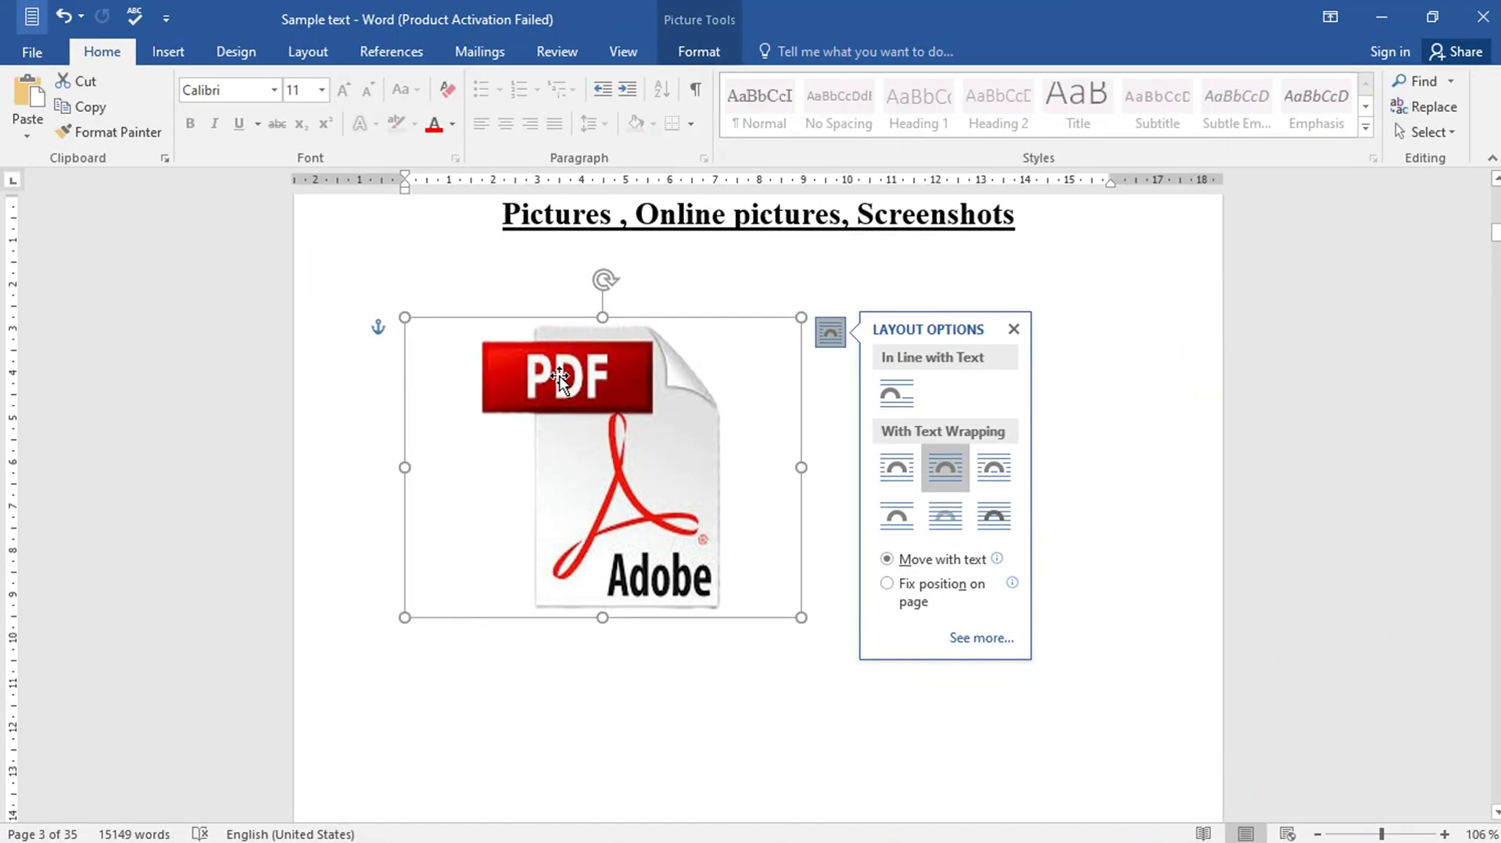
pyautogui.press('super')
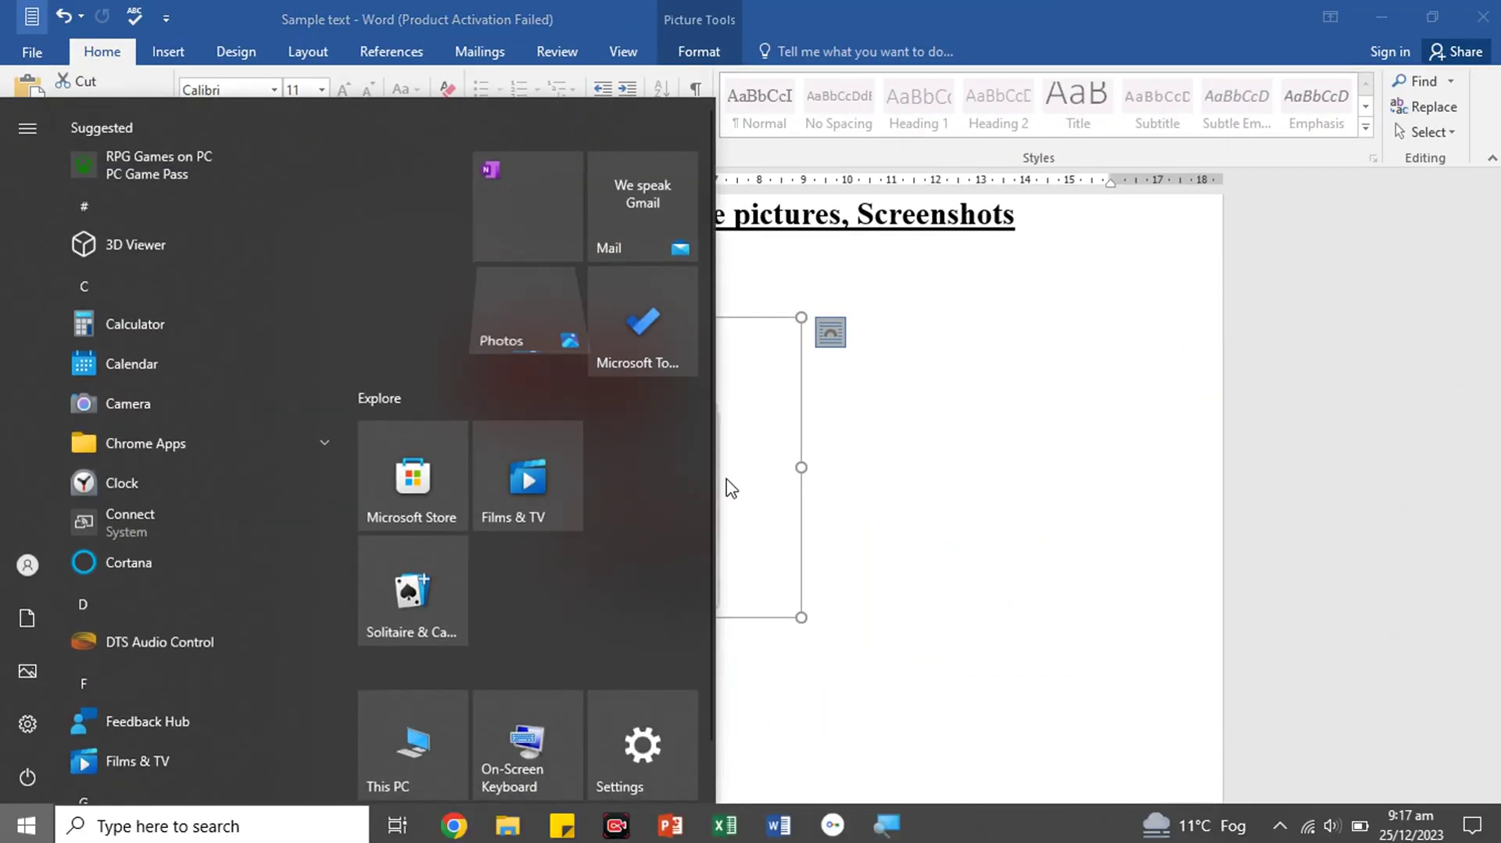
pyautogui.click(733, 478)
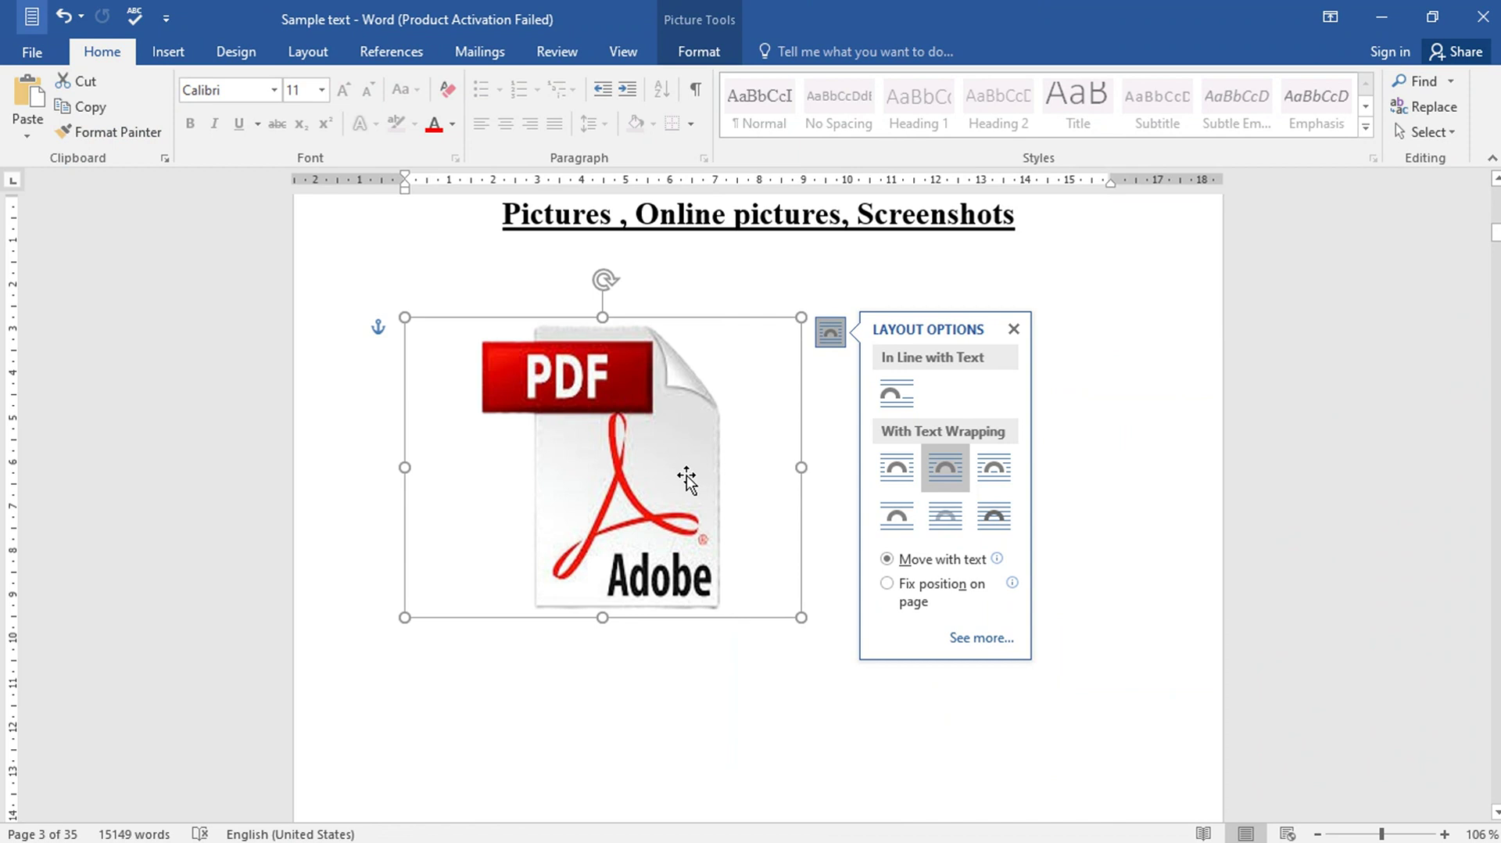
pyautogui.moveTo(686, 478)
pyautogui.mouseDown()
pyautogui.moveTo(737, 552)
pyautogui.moveTo(918, 495)
pyautogui.moveTo(696, 479)
pyautogui.moveTo(621, 525)
pyautogui.moveTo(694, 633)
pyautogui.moveTo(684, 485)
pyautogui.moveTo(696, 469)
pyautogui.moveTo(774, 491)
pyautogui.moveTo(1058, 471)
pyautogui.moveTo(551, 494)
pyautogui.moveTo(536, 479)
pyautogui.moveTo(606, 402)
pyautogui.moveTo(617, 660)
pyautogui.moveTo(600, 666)
pyautogui.moveTo(754, 485)
pyautogui.moveTo(704, 460)
pyautogui.mouseUp()
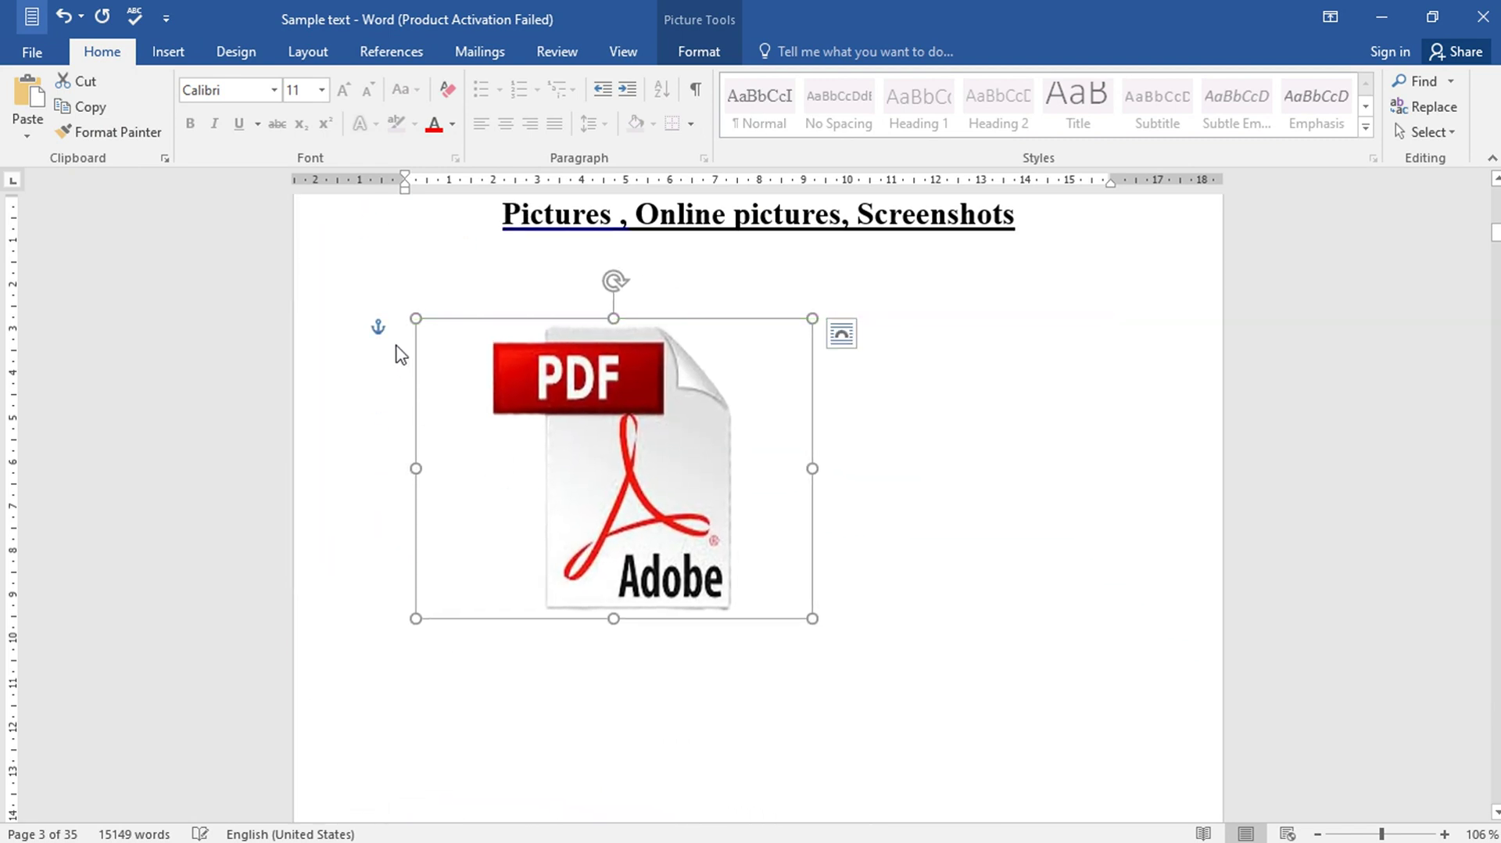
# Set the PDF picture's layout to In Line with Text and try to move it to the right.
pyautogui.click(842, 344)
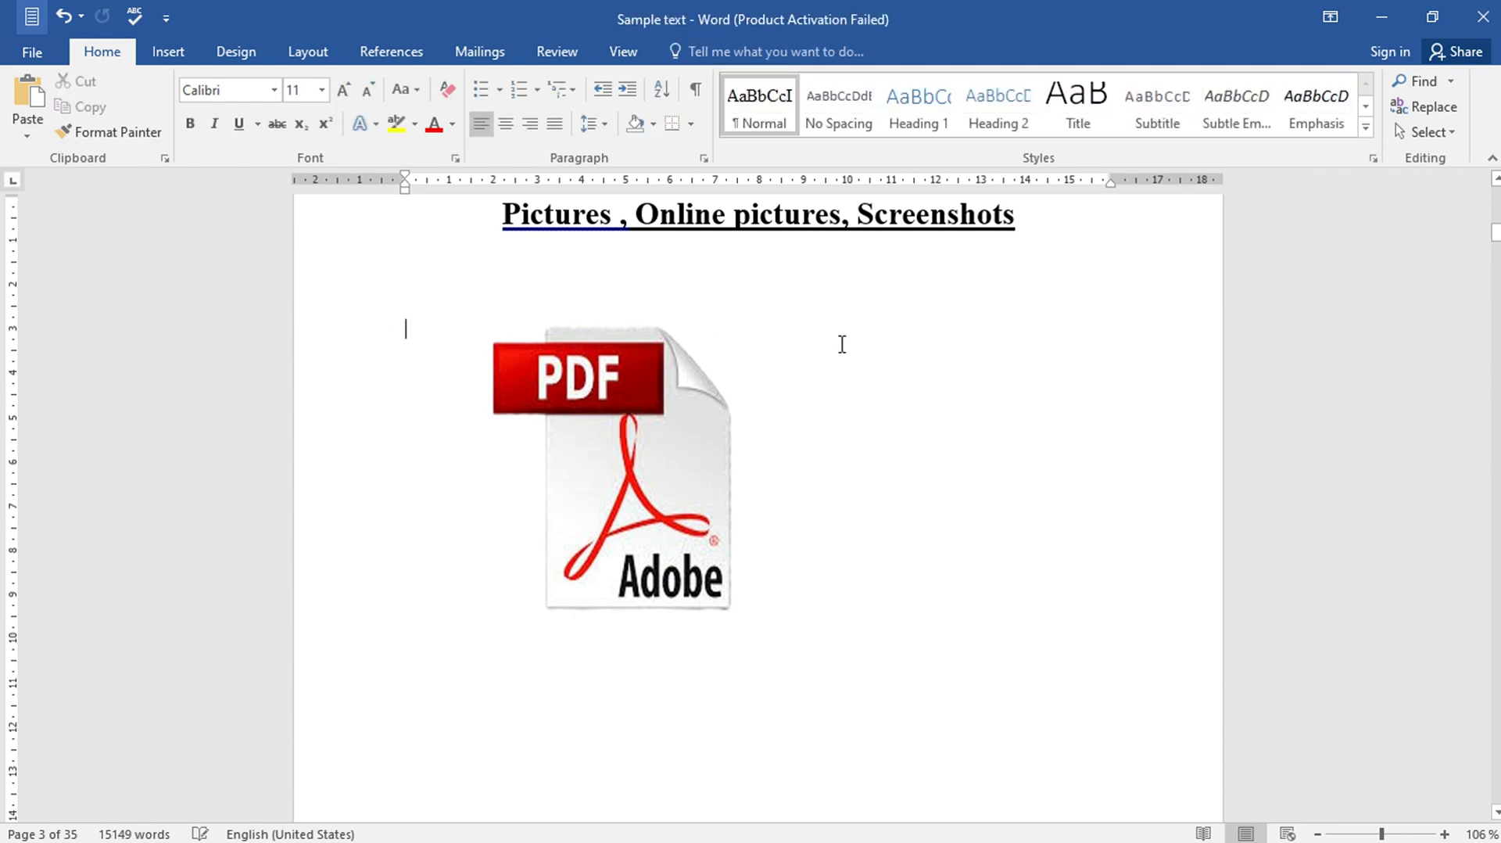
pyautogui.click(719, 409)
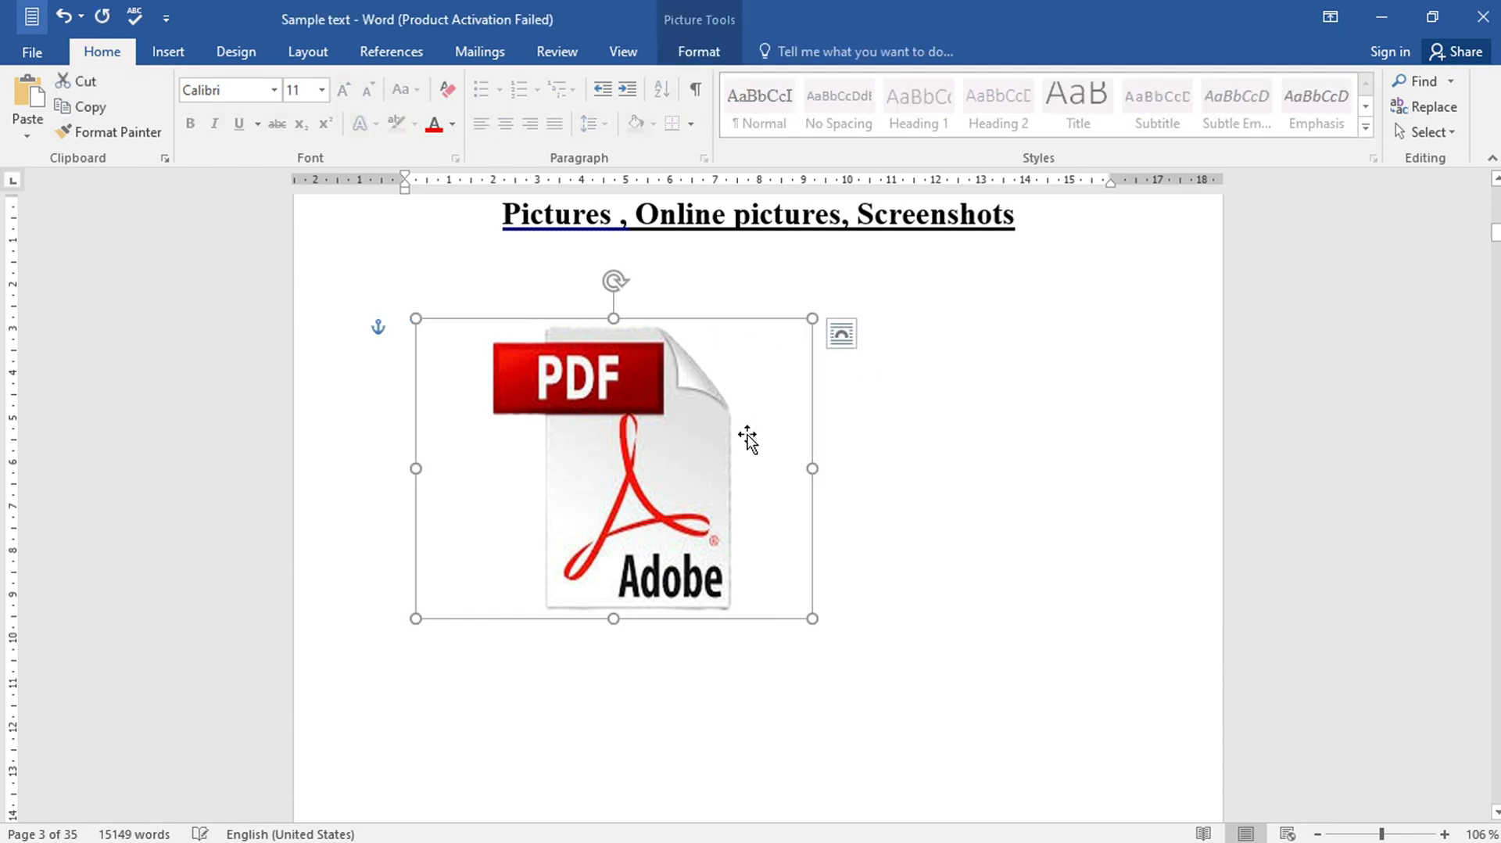
pyautogui.click(843, 344)
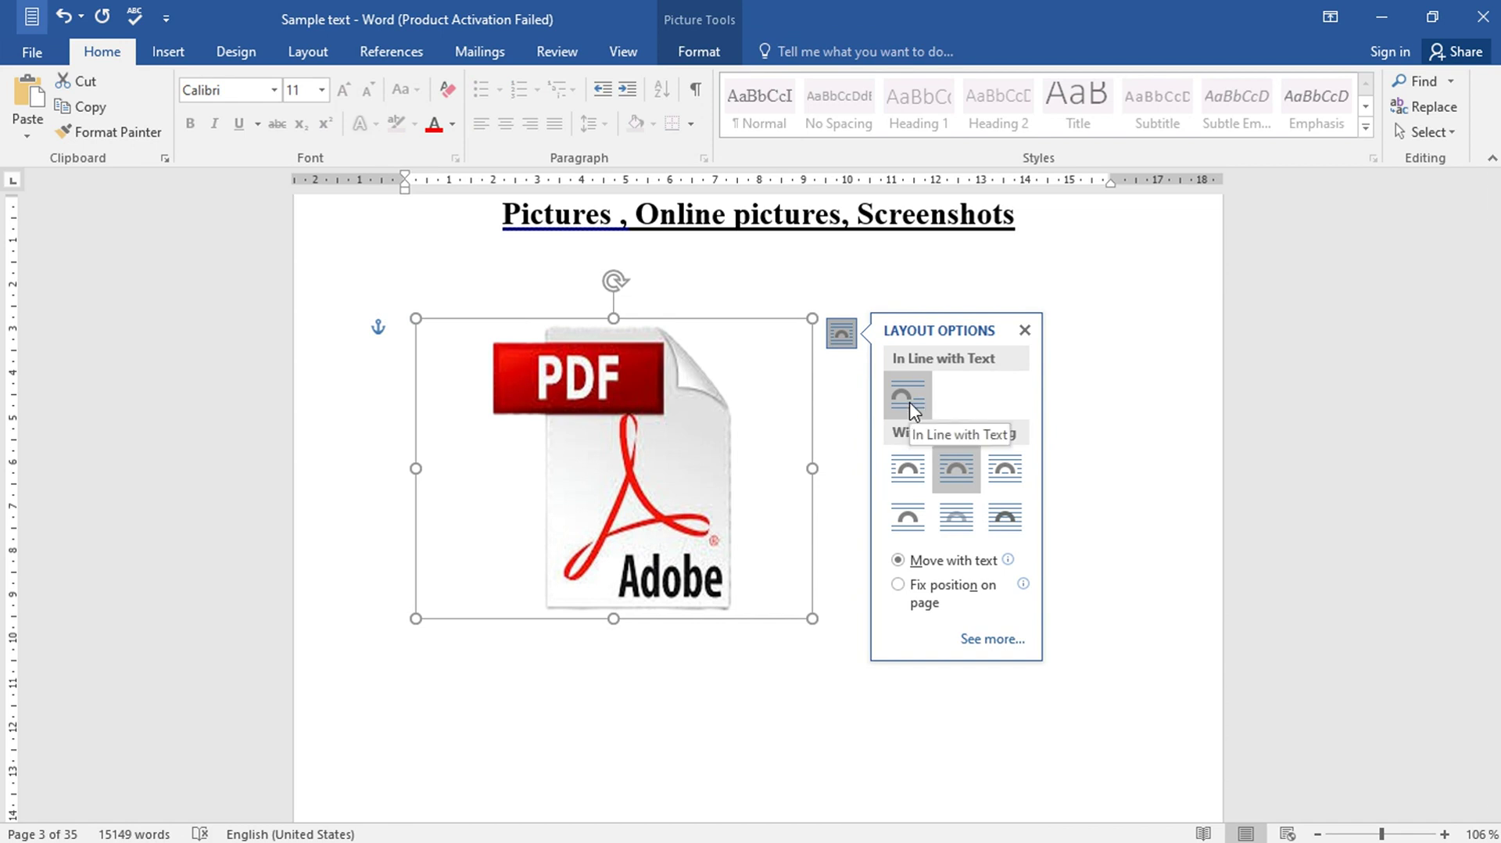
pyautogui.click(909, 403)
pyautogui.click(851, 408)
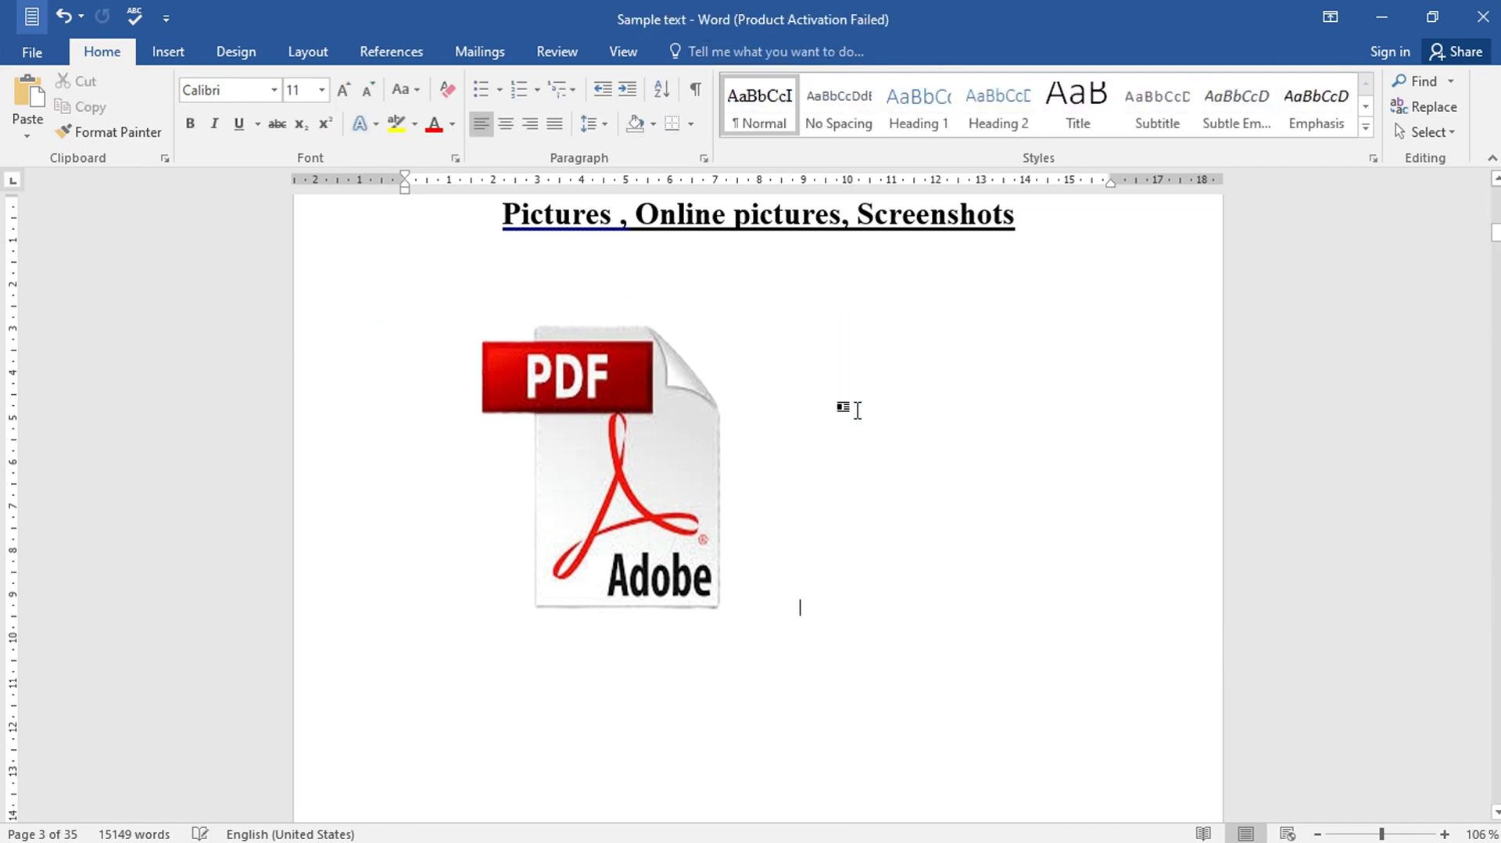
pyautogui.click(609, 350)
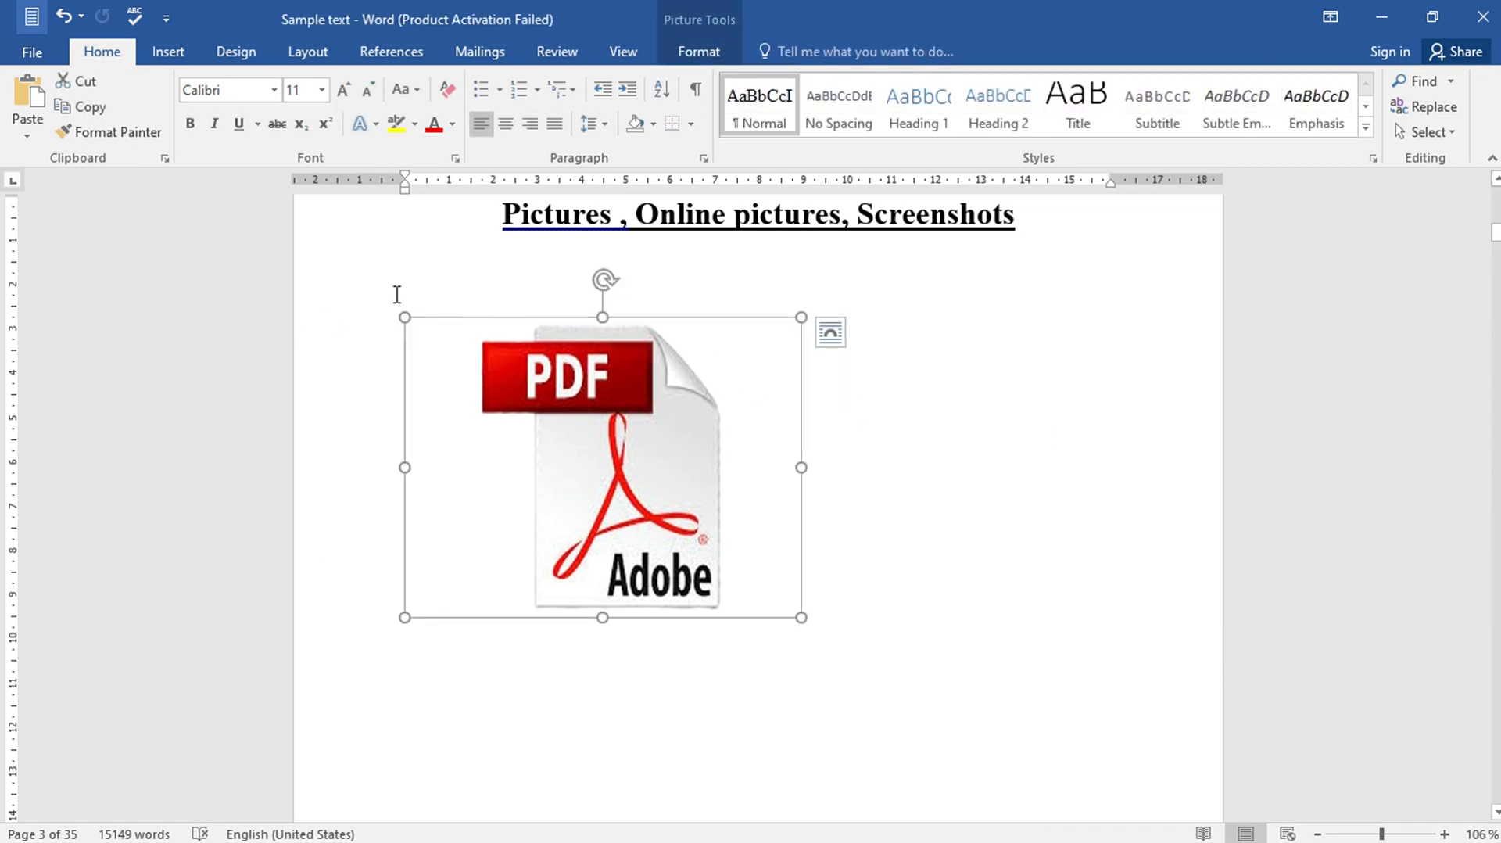
pyautogui.moveTo(602, 434); pyautogui.dragTo(639, 422)
# Set the PDF picture's text wrapping to Top and Bottom and move it slightly to the right.
pyautogui.click(830, 333)
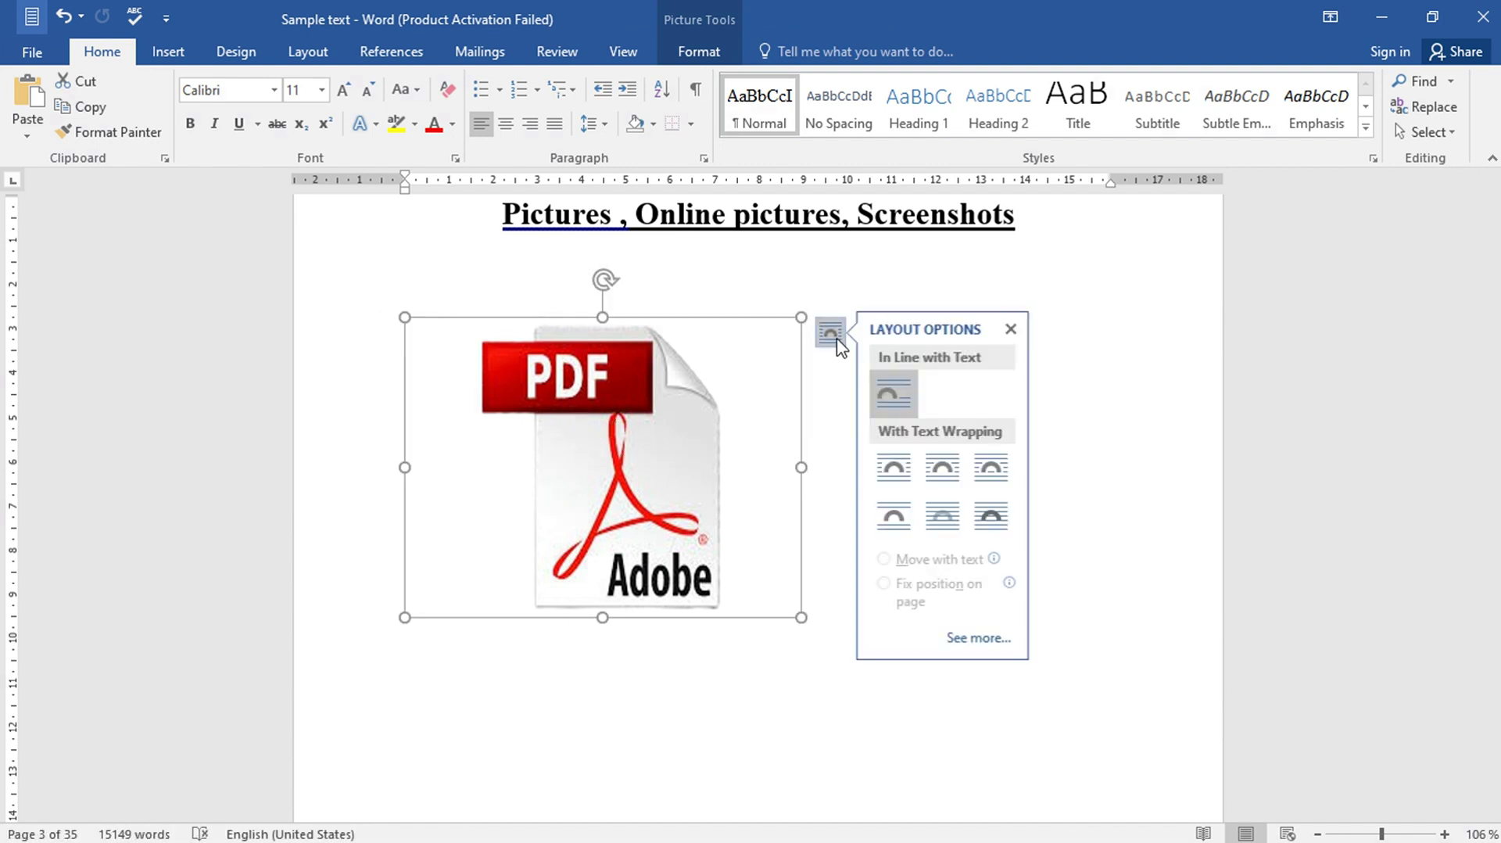
pyautogui.click(896, 516)
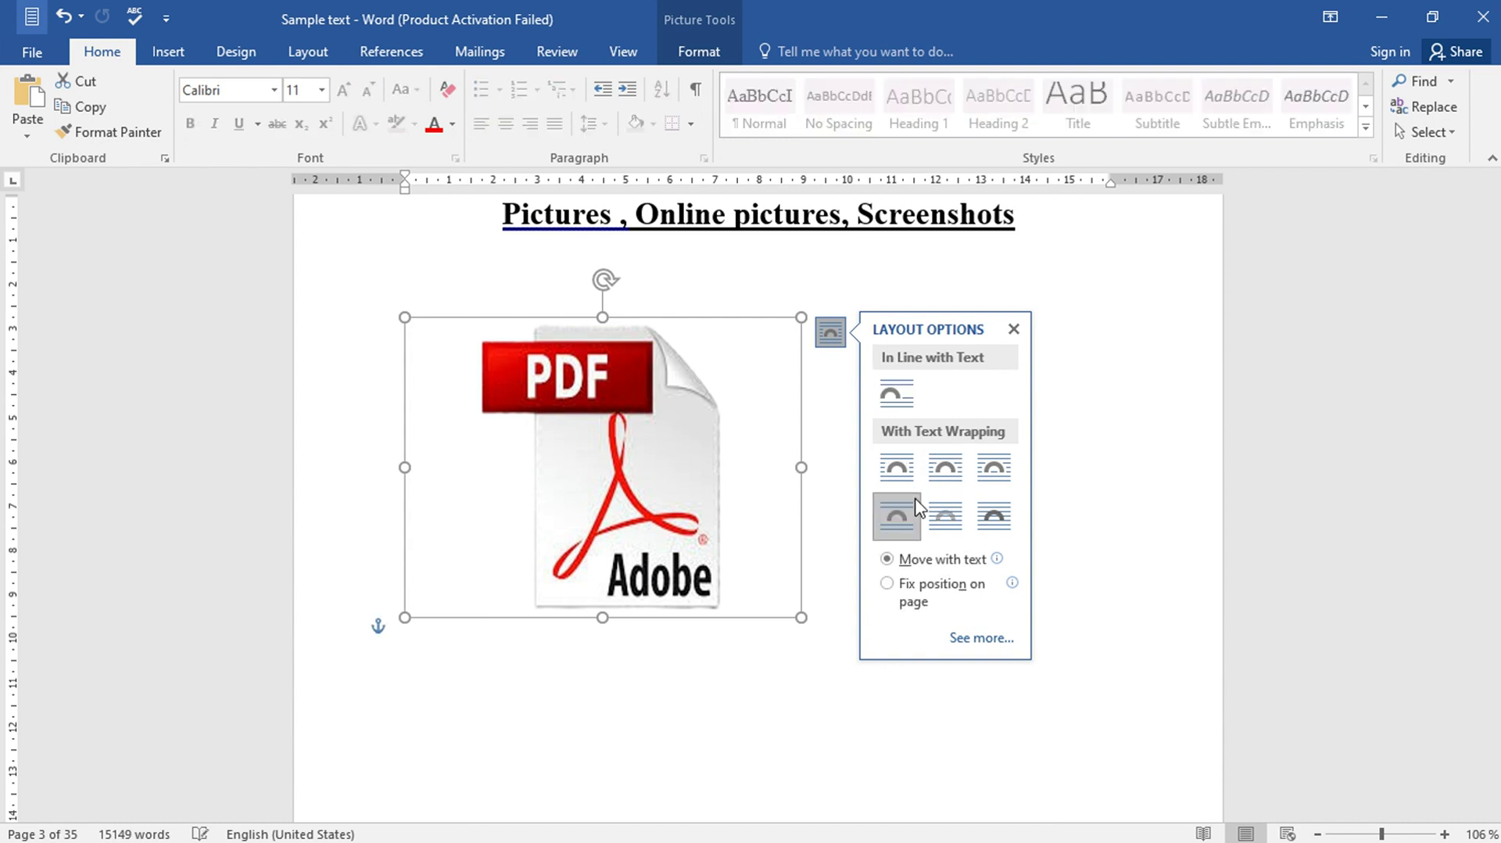
pyautogui.moveTo(379, 635)
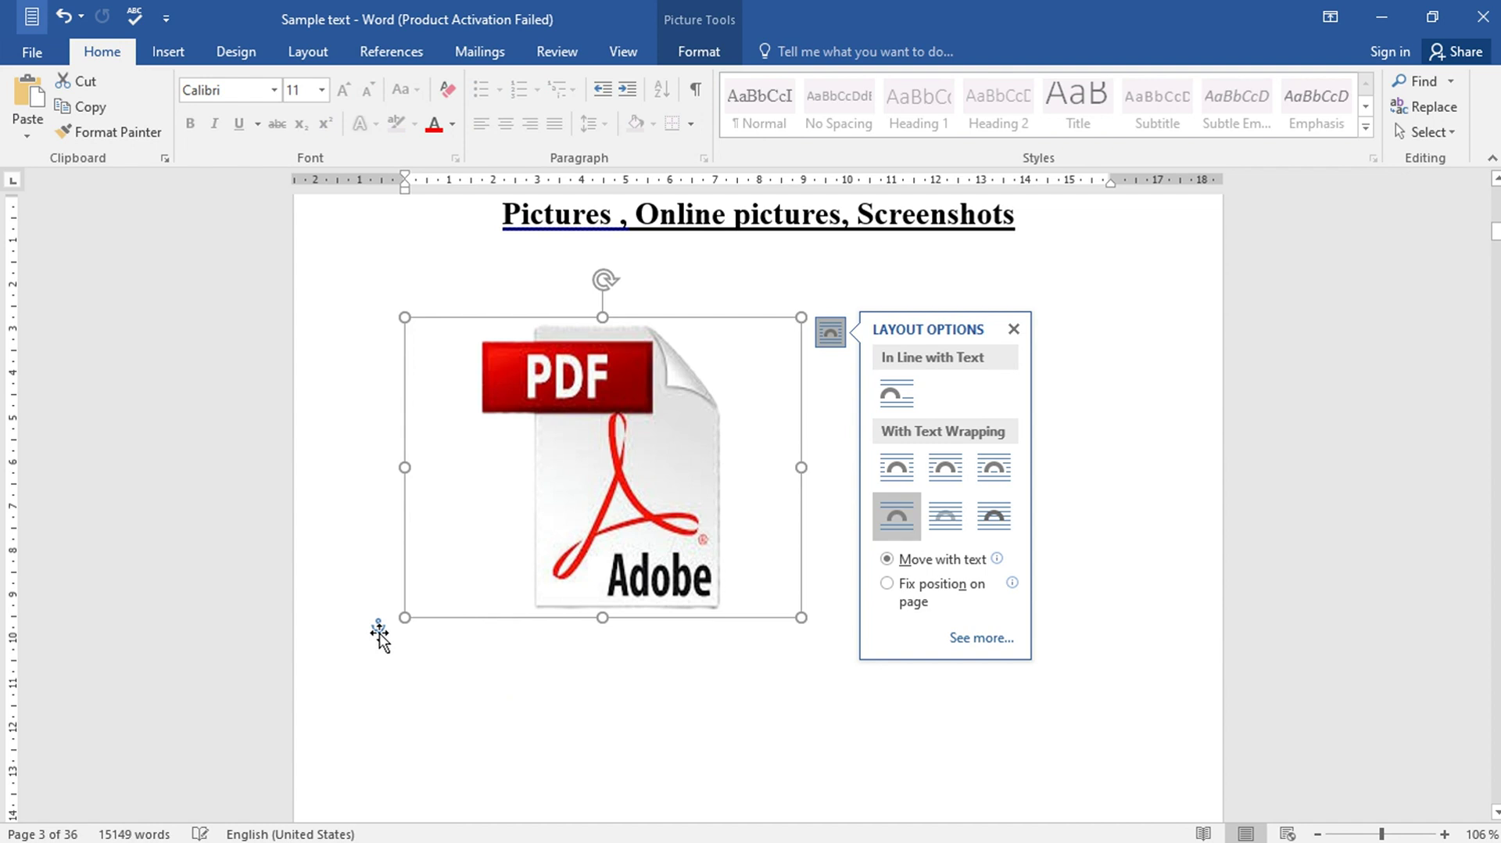
pyautogui.moveTo(563, 475); pyautogui.dragTo(625, 469)
pyautogui.press('Escape')
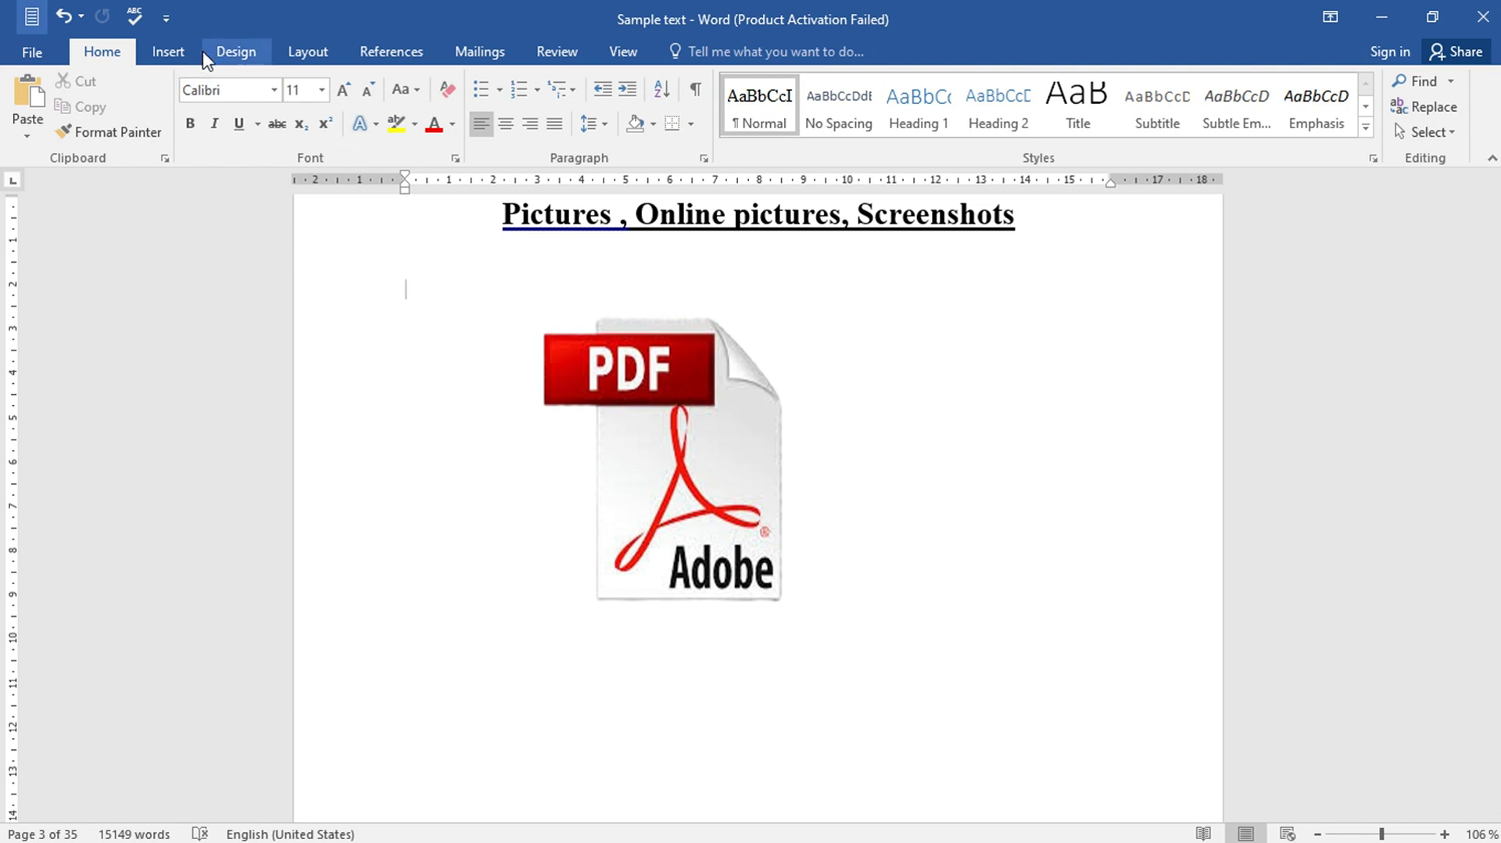
# Start inserting an online picture and try OneDrive - Personal as the source, closing the browser window.
pyautogui.click(173, 55)
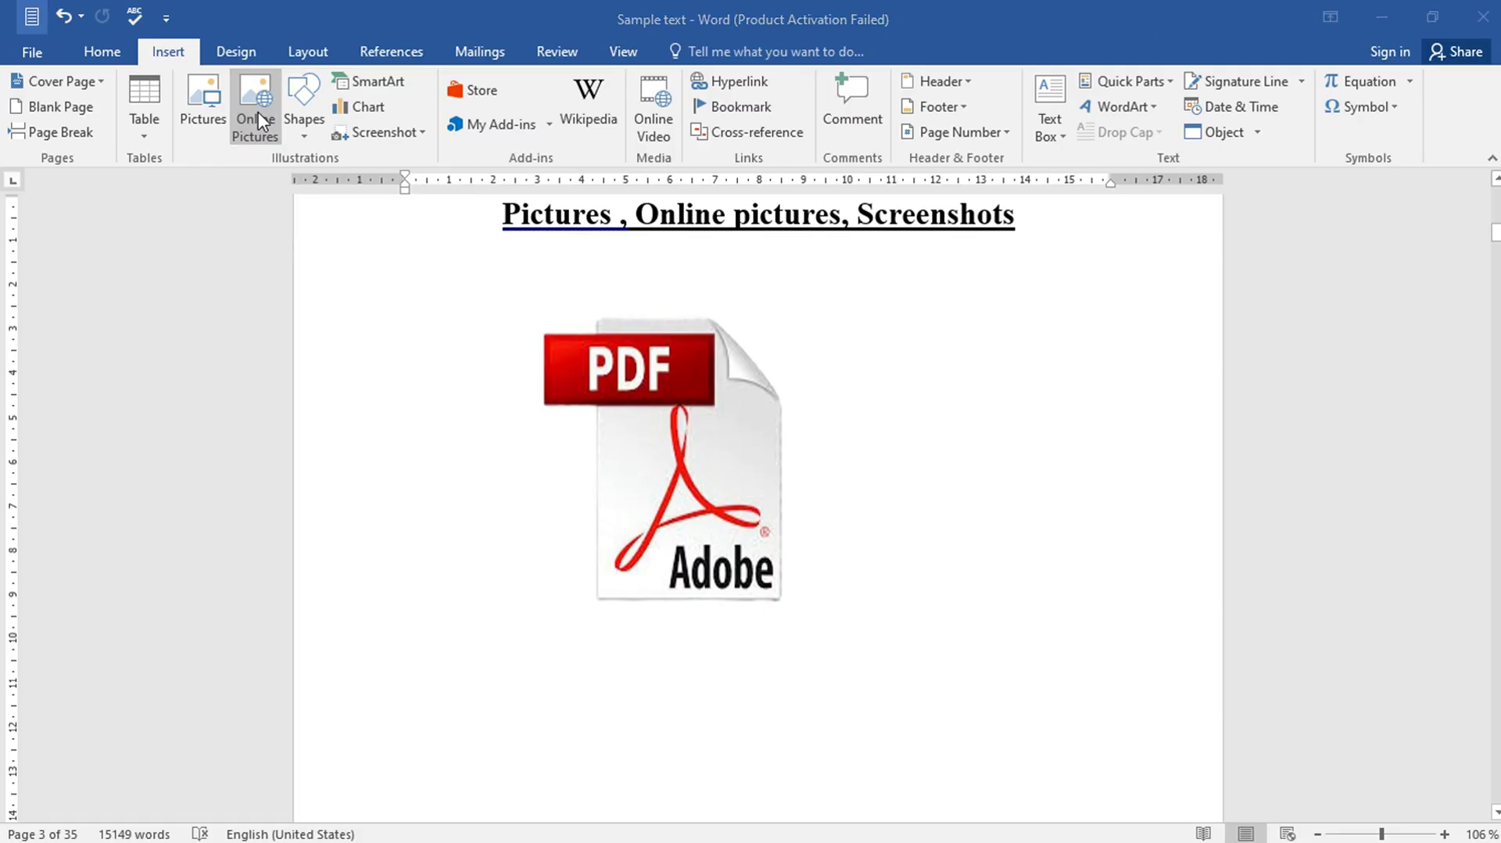
pyautogui.click(337, 172)
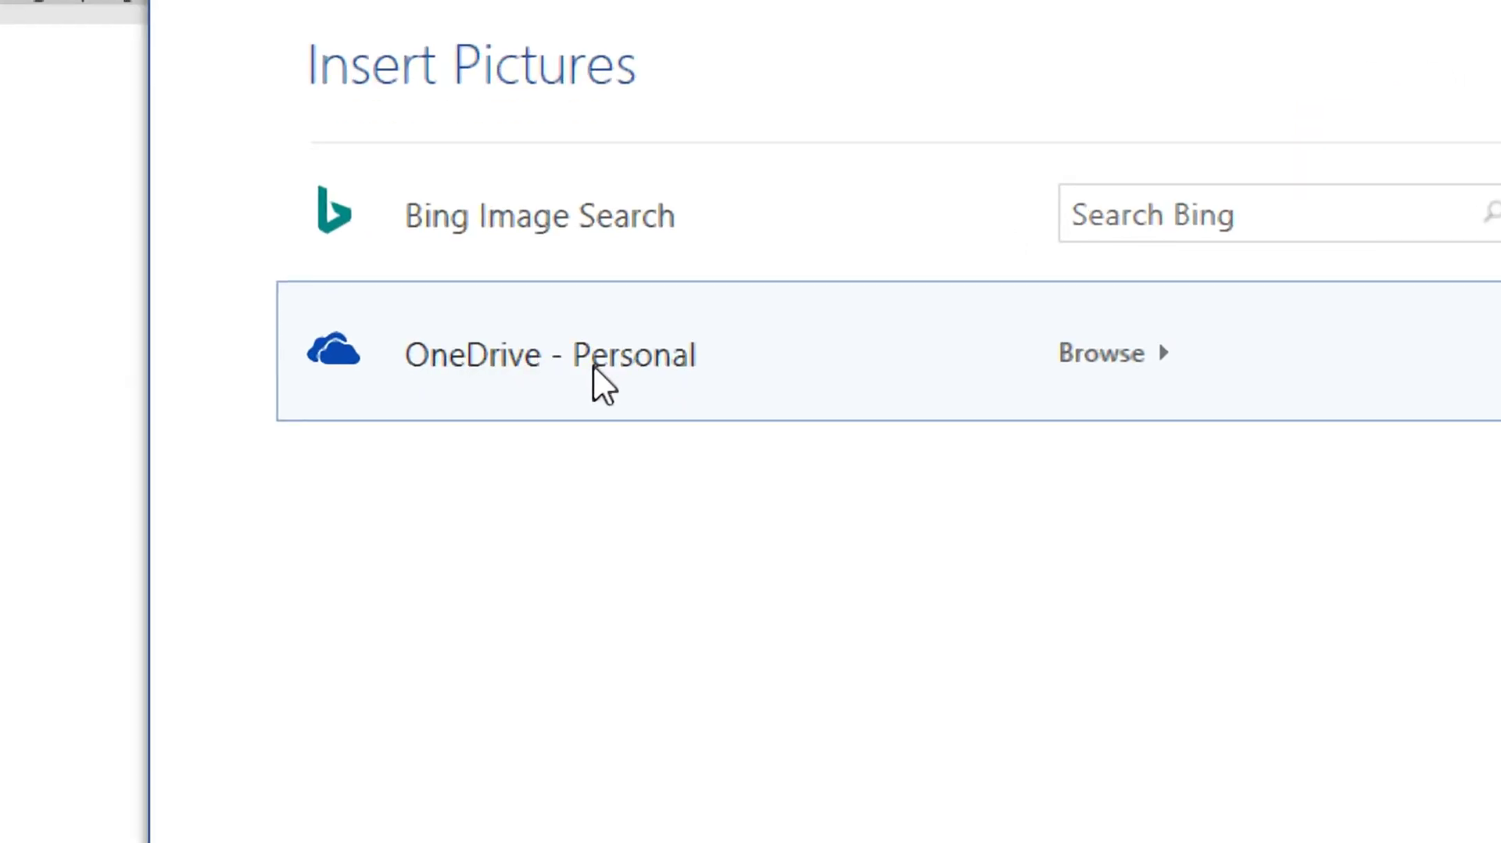
pyautogui.click(1146, 354)
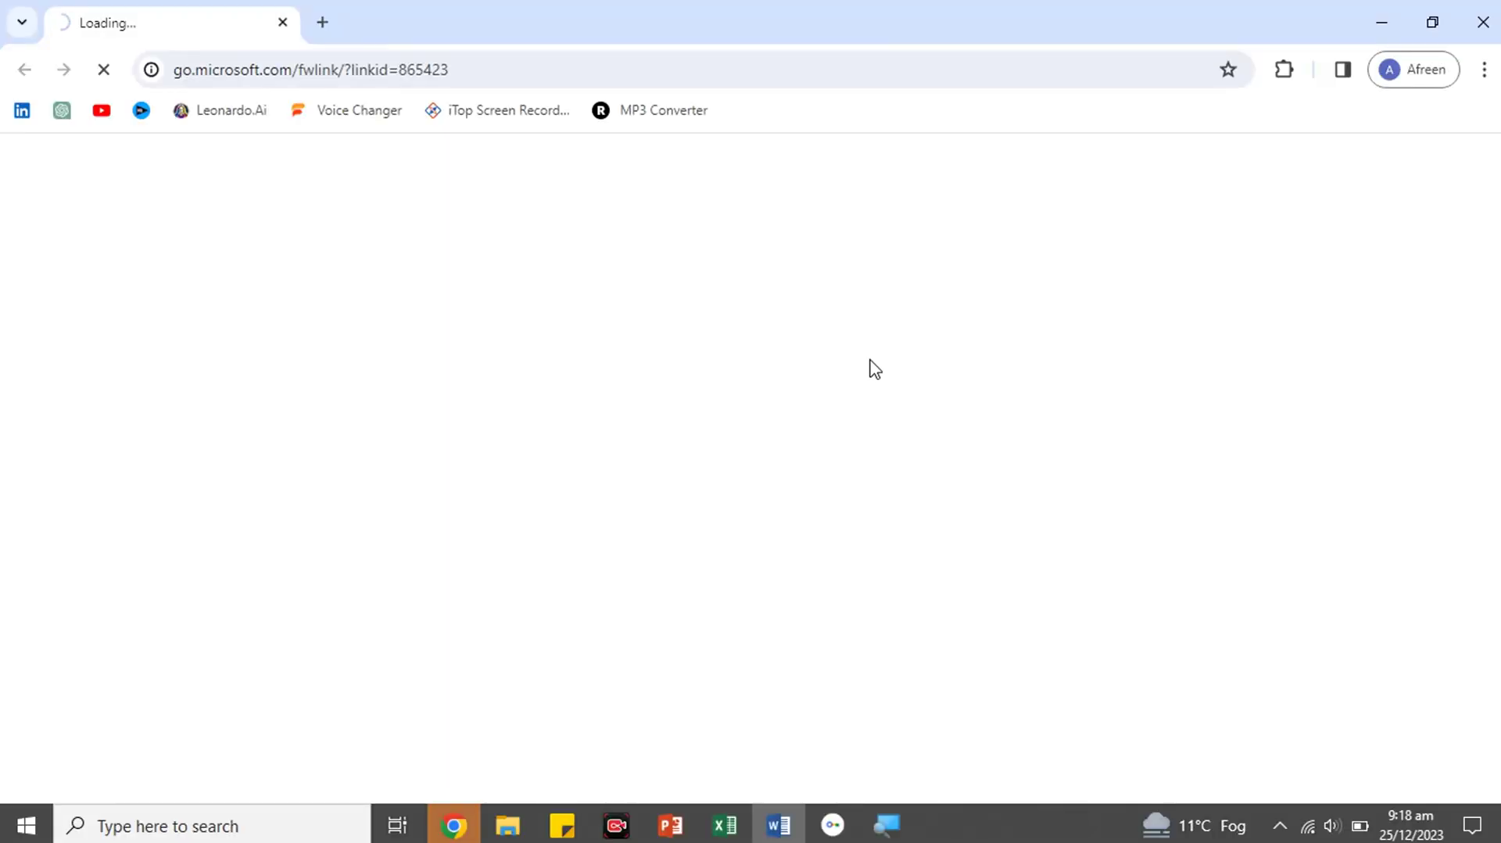
pyautogui.click(1485, 17)
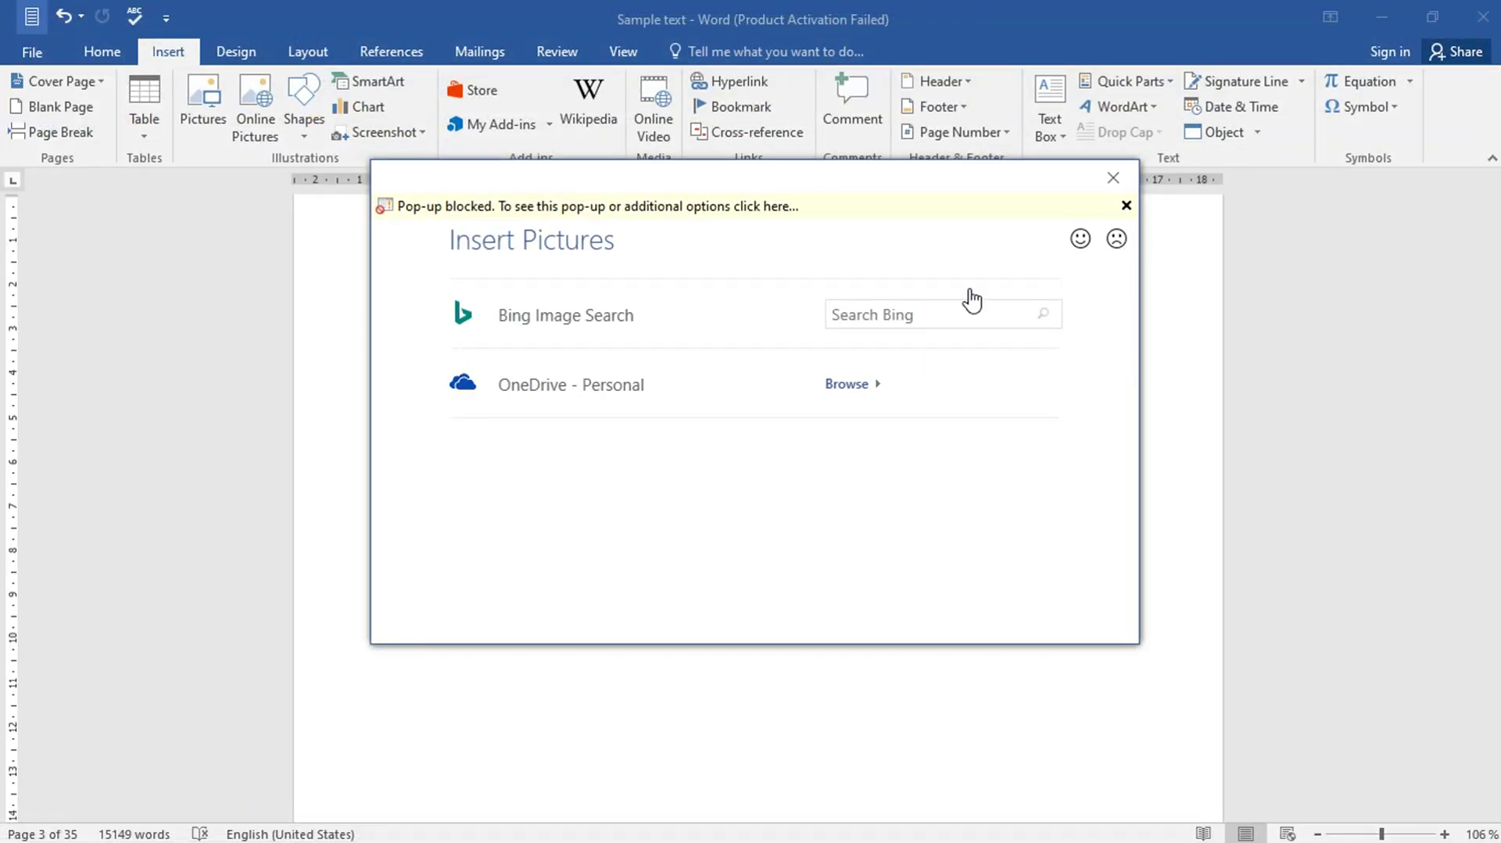
# Search Bing images for "ms Wrod logo" and look through the results and the Size filter options.
pyautogui.click(859, 324)
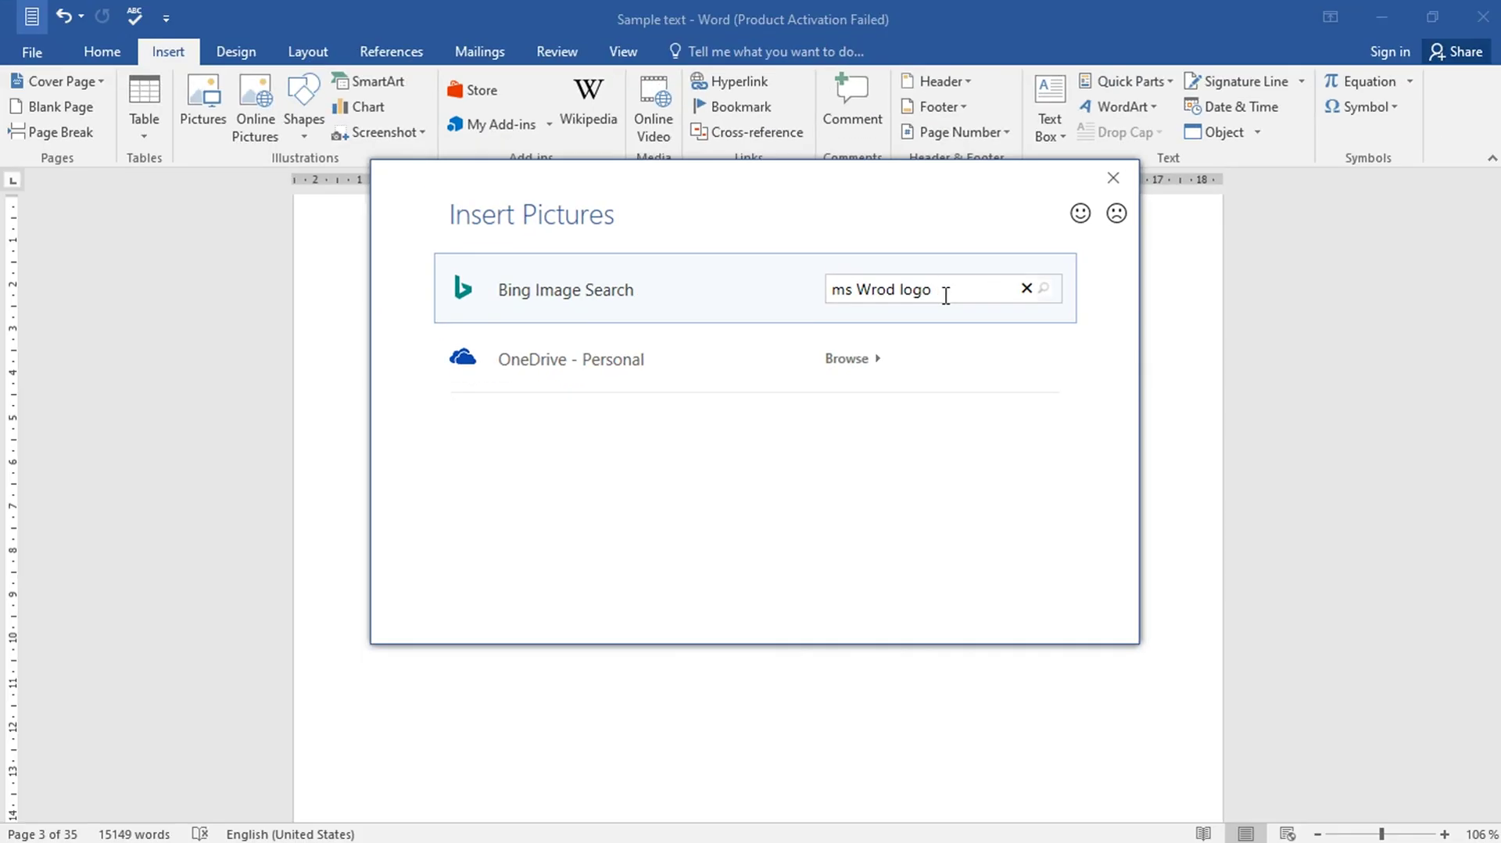
pyautogui.press('Return')
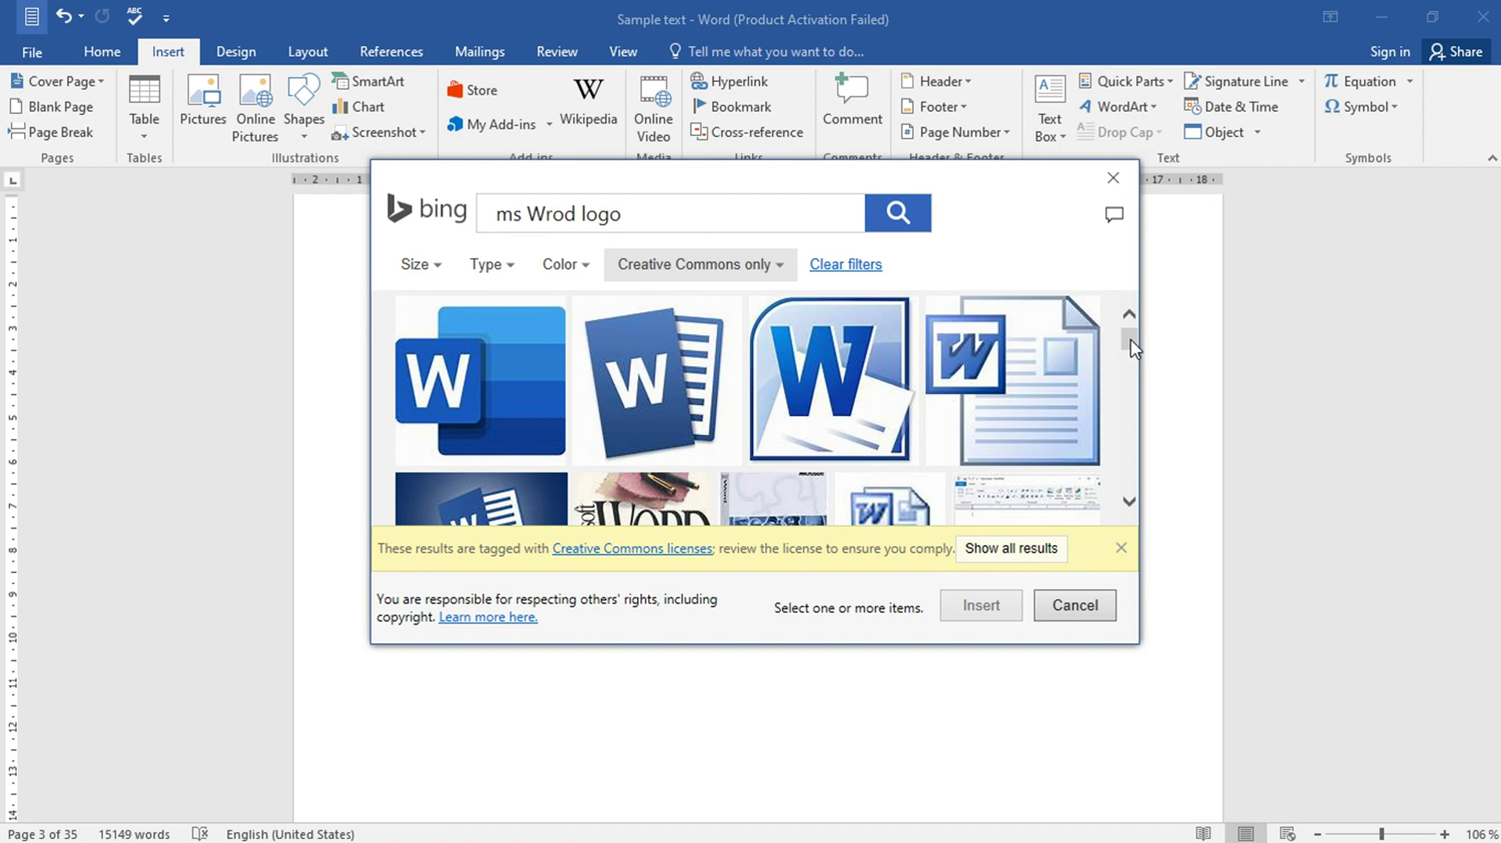
pyautogui.moveTo(1130, 344); pyautogui.dragTo(1142, 499)
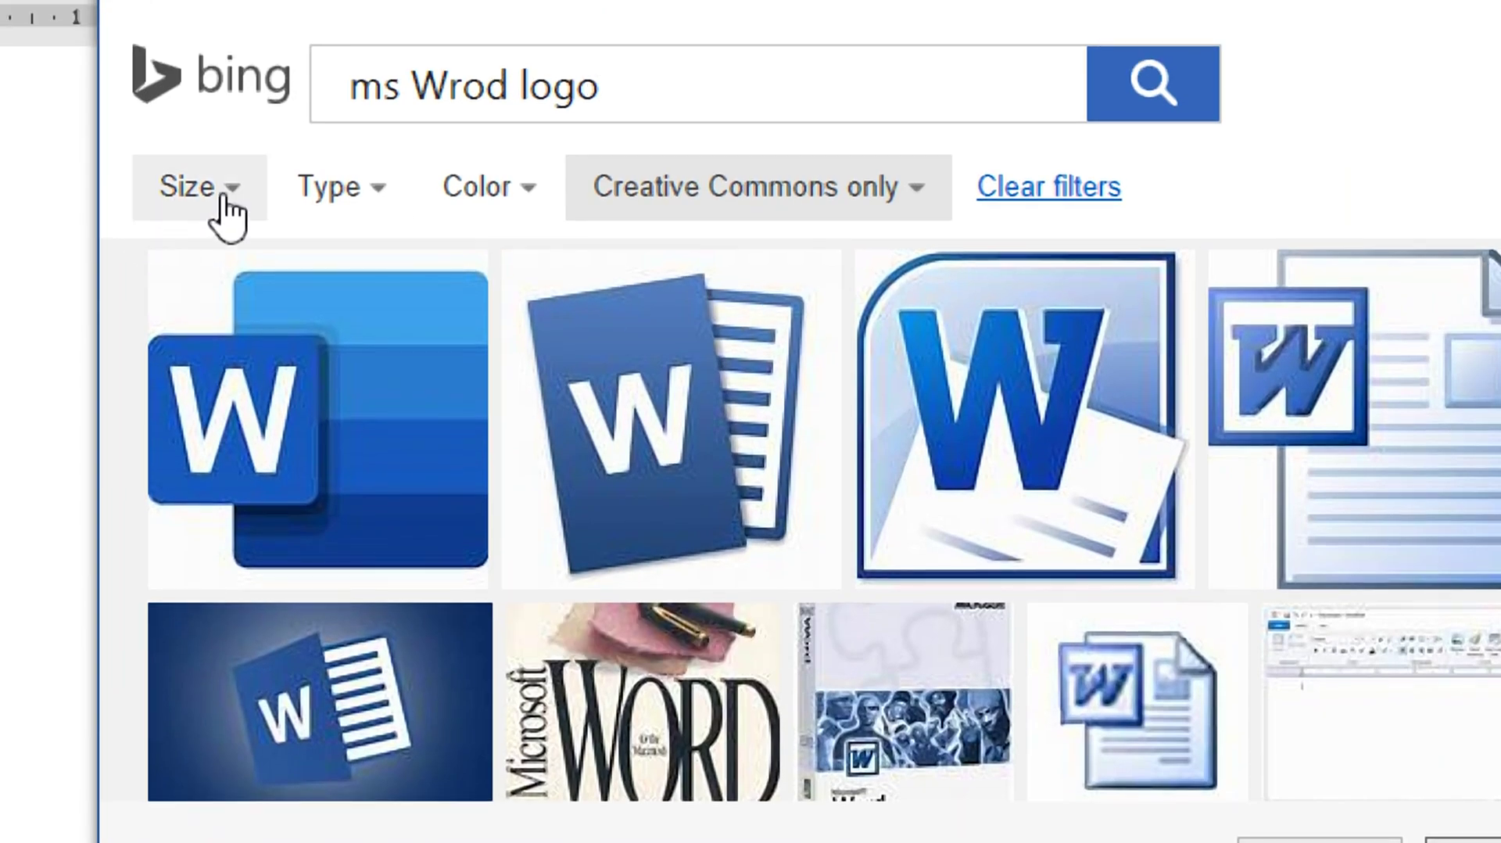
pyautogui.click(429, 267)
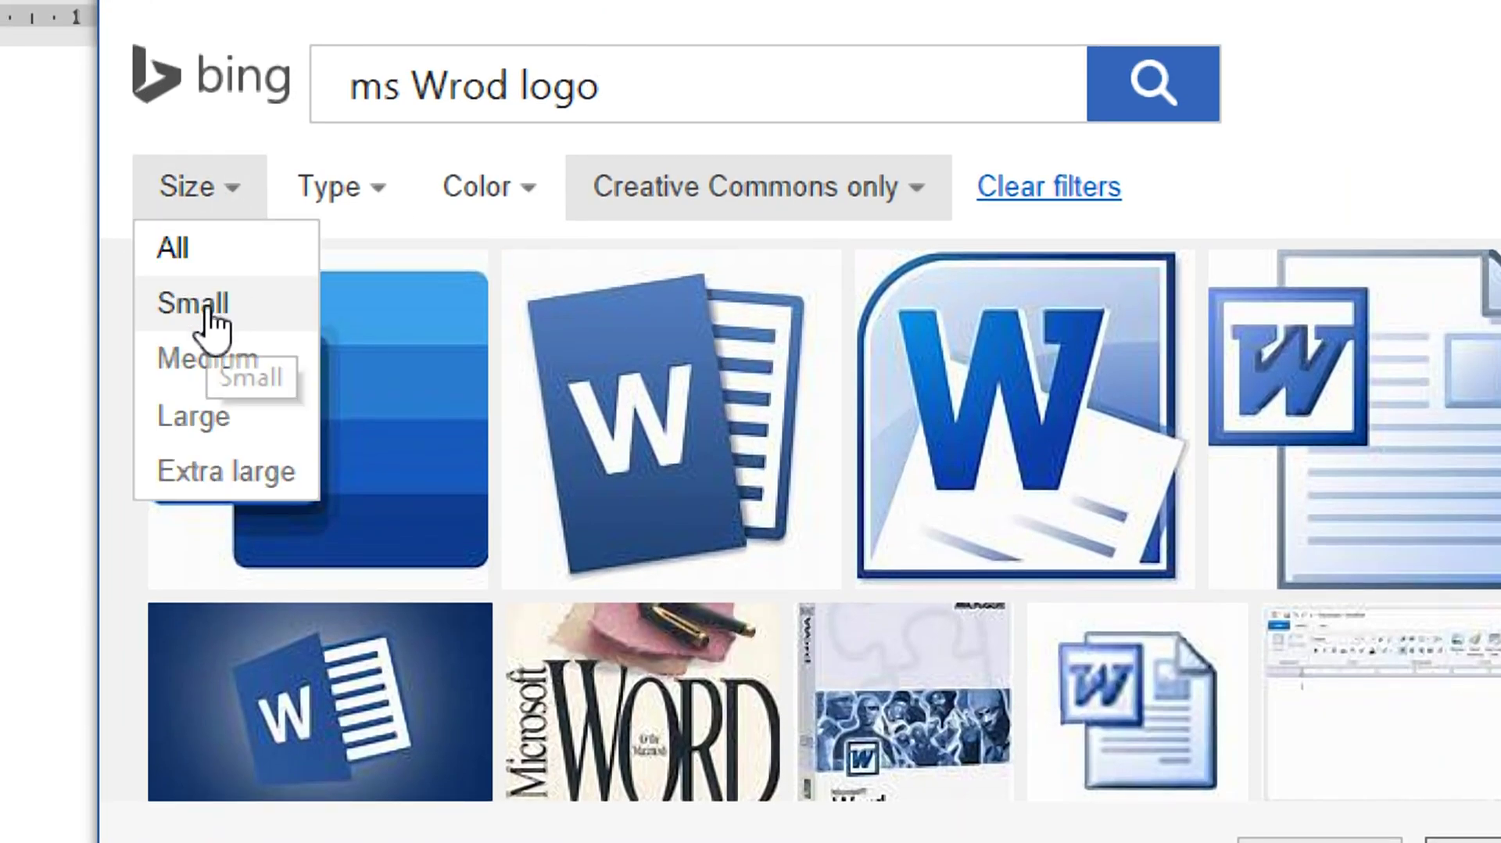
pyautogui.click(378, 207)
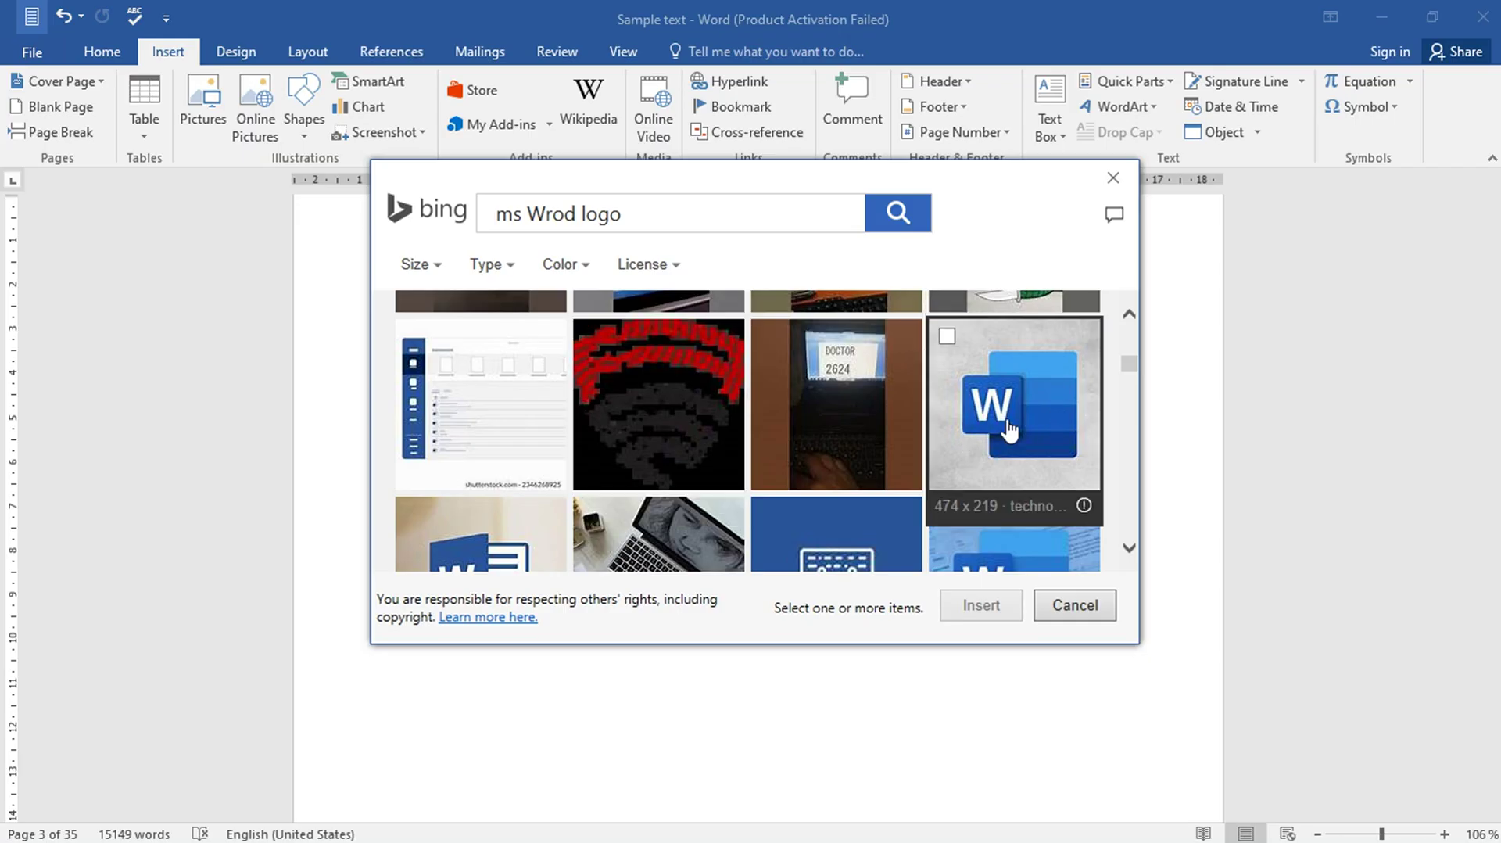
# Insert the 474 x 219 Word logo image with the grey background from the search results.
pyautogui.click(1007, 419)
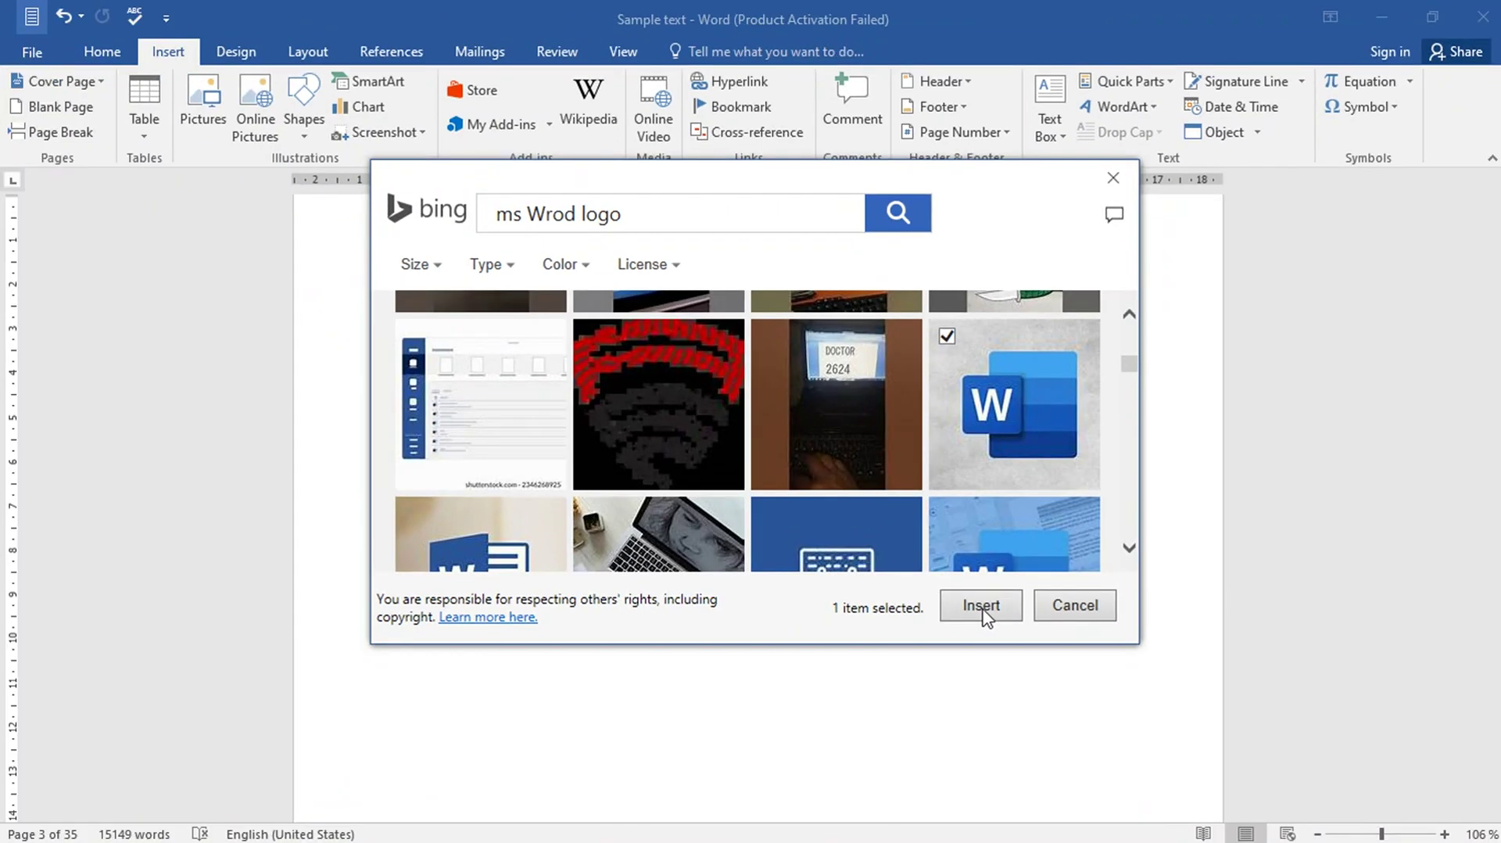
pyautogui.click(982, 606)
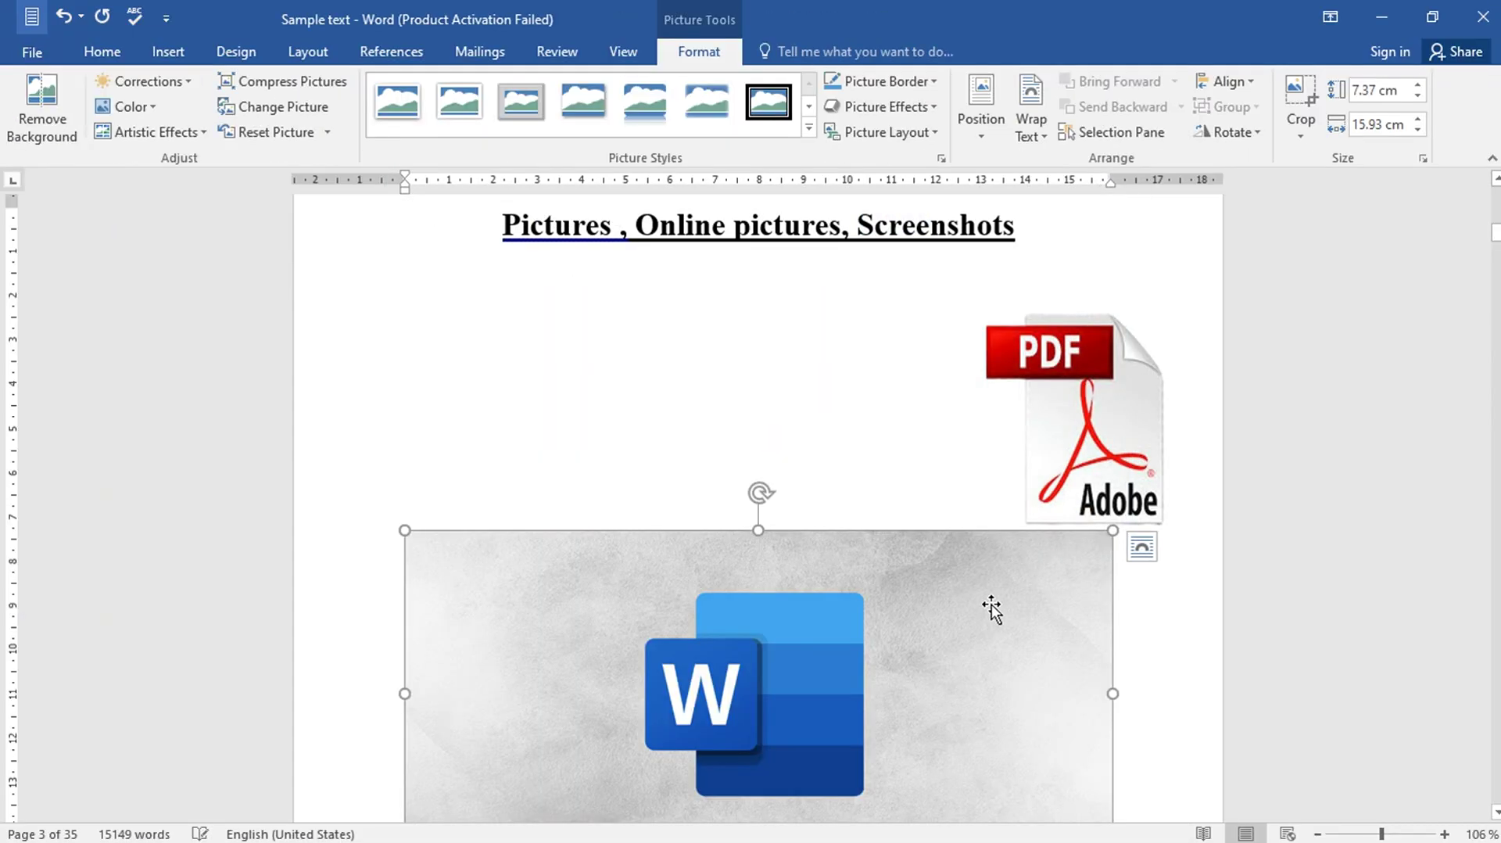
# Look at the reset options for the inserted Word logo picture.
pyautogui.scroll(-3, 991, 603)
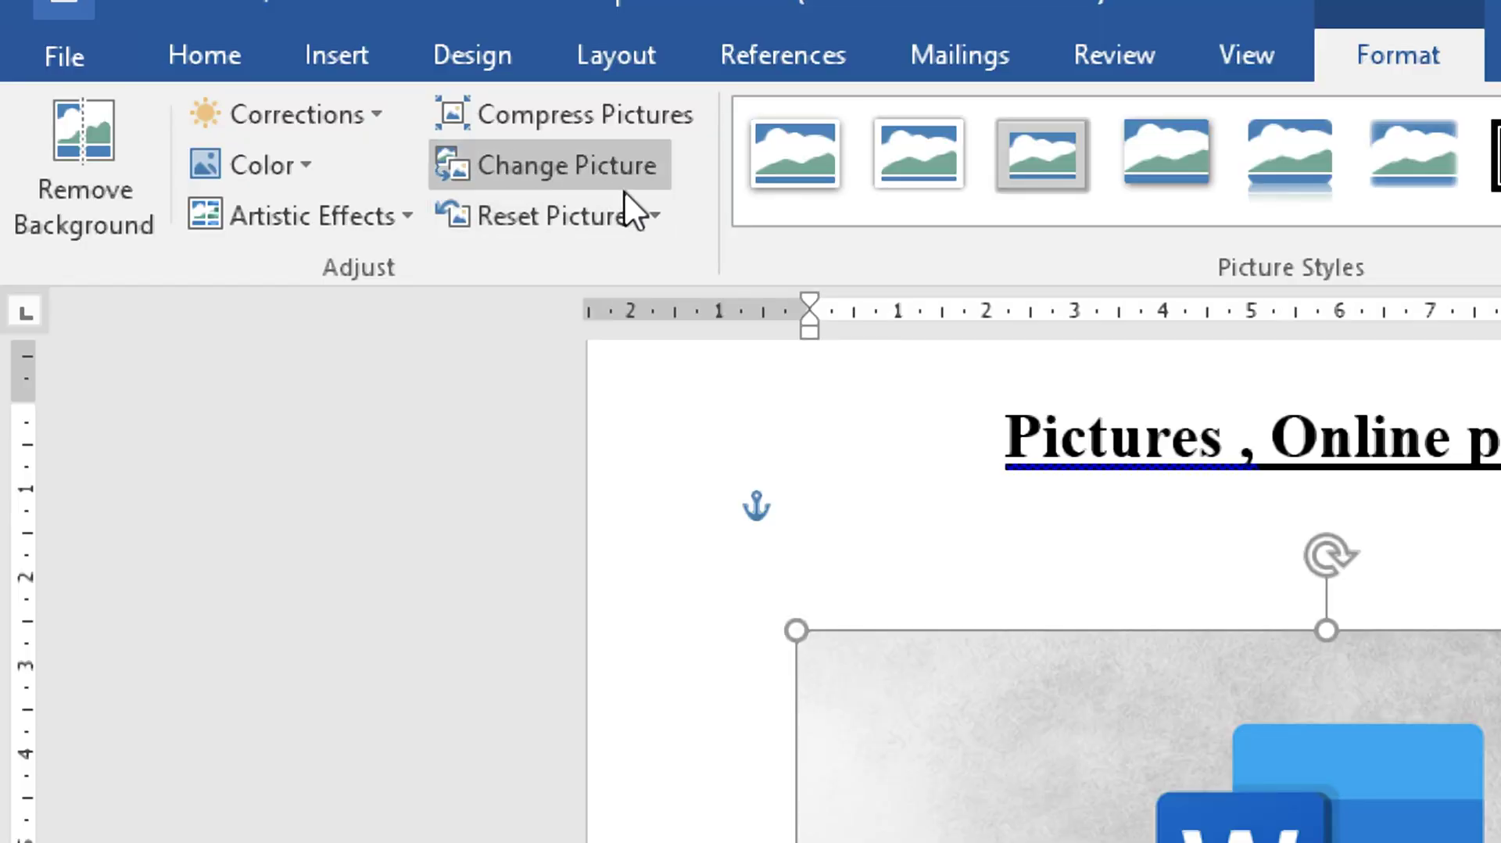
pyautogui.click(327, 132)
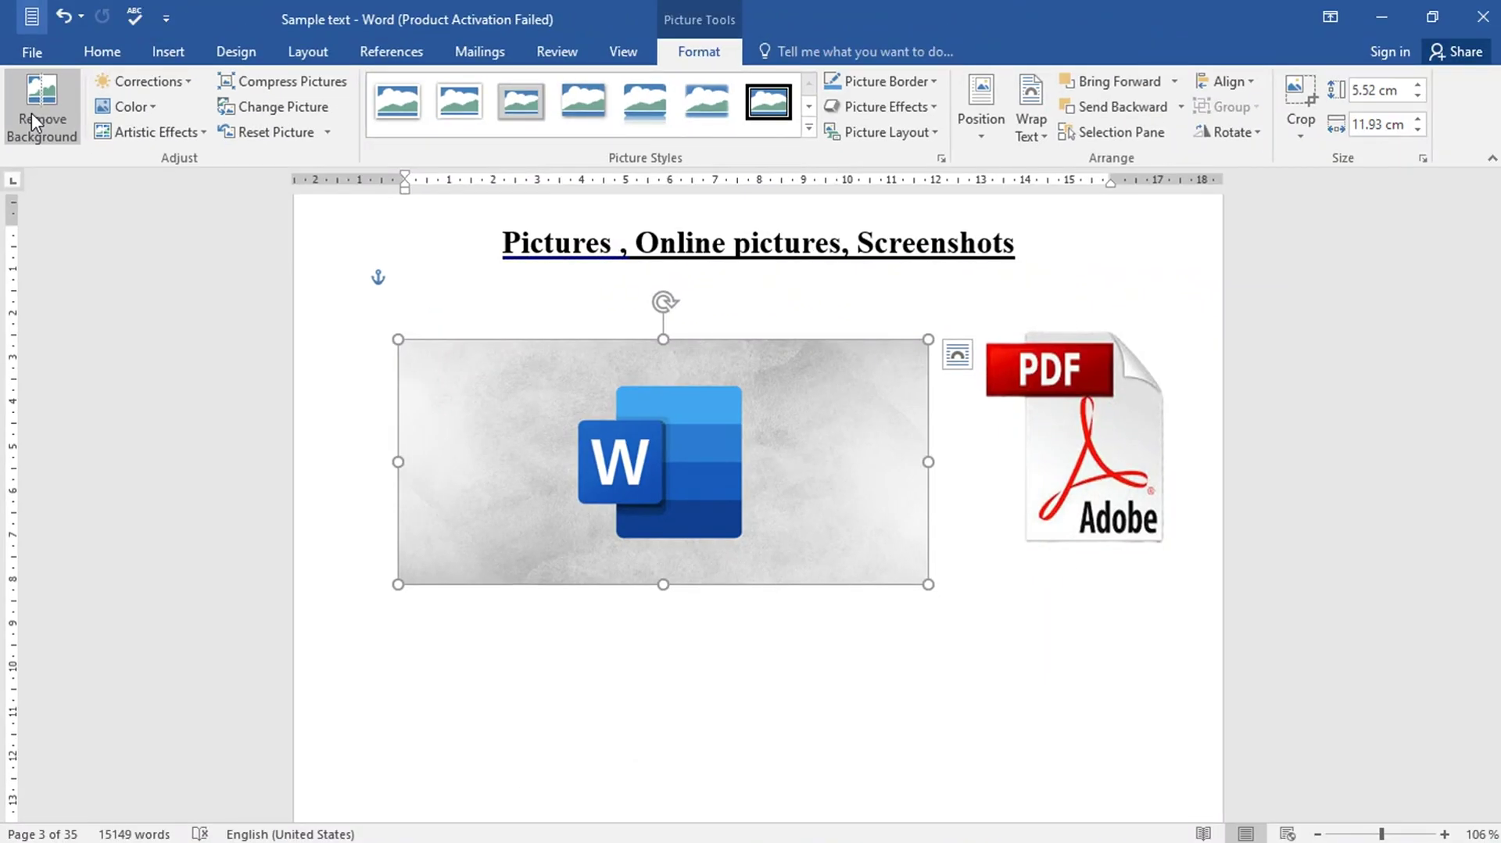
# Remove the grey background from the Word logo picture, marking removal lines along the logo's edges, keep the changes and inspect the cutout.
pyautogui.click(31, 113)
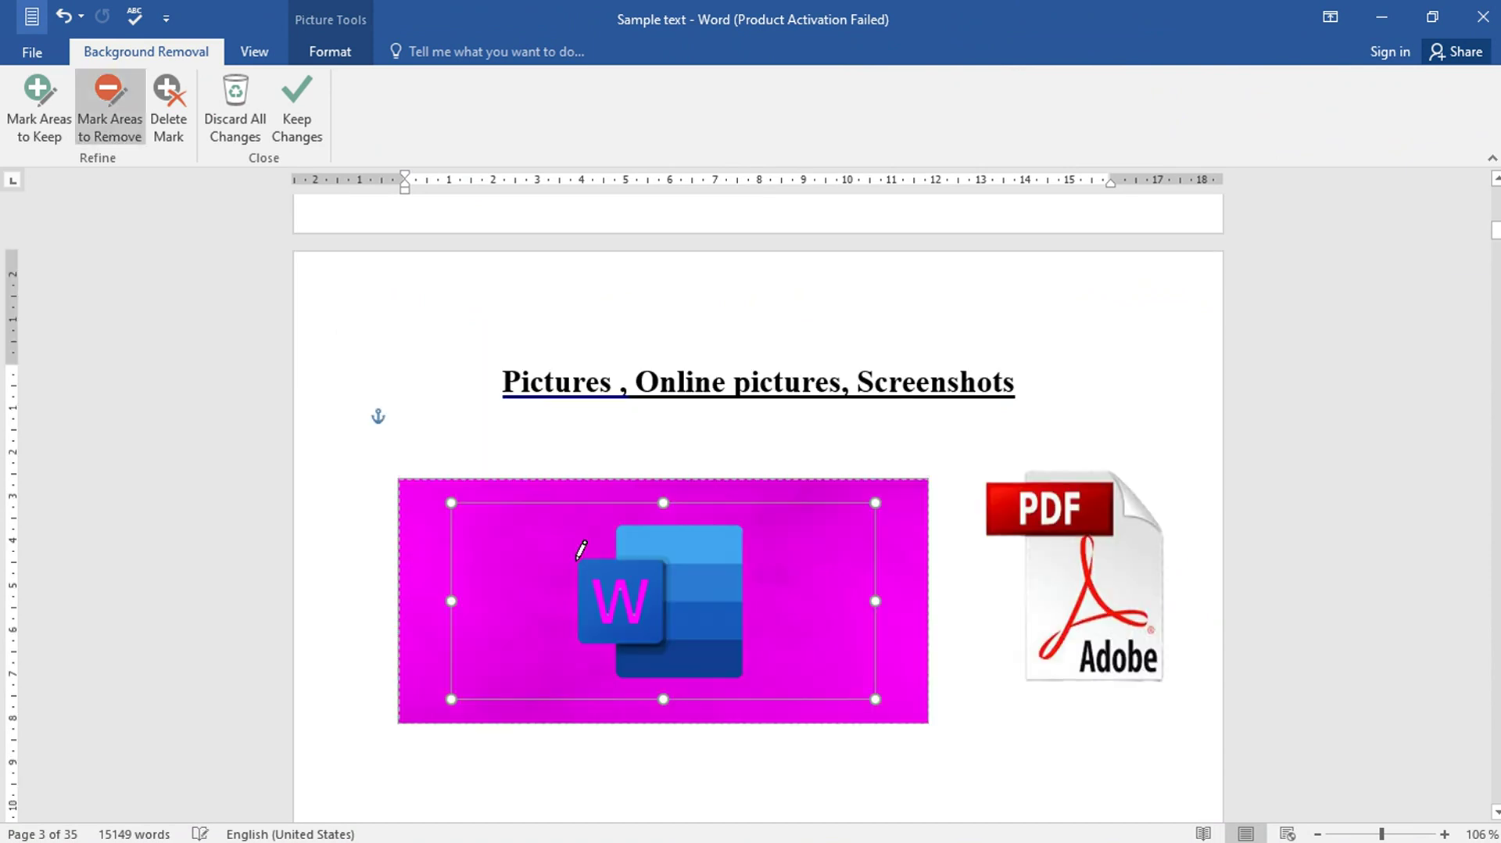
pyautogui.moveTo(580, 642)
pyautogui.mouseDown()
pyautogui.moveTo(594, 625)
pyautogui.moveTo(617, 675)
pyautogui.mouseUp()
pyautogui.moveTo(737, 680); pyautogui.dragTo(741, 677)
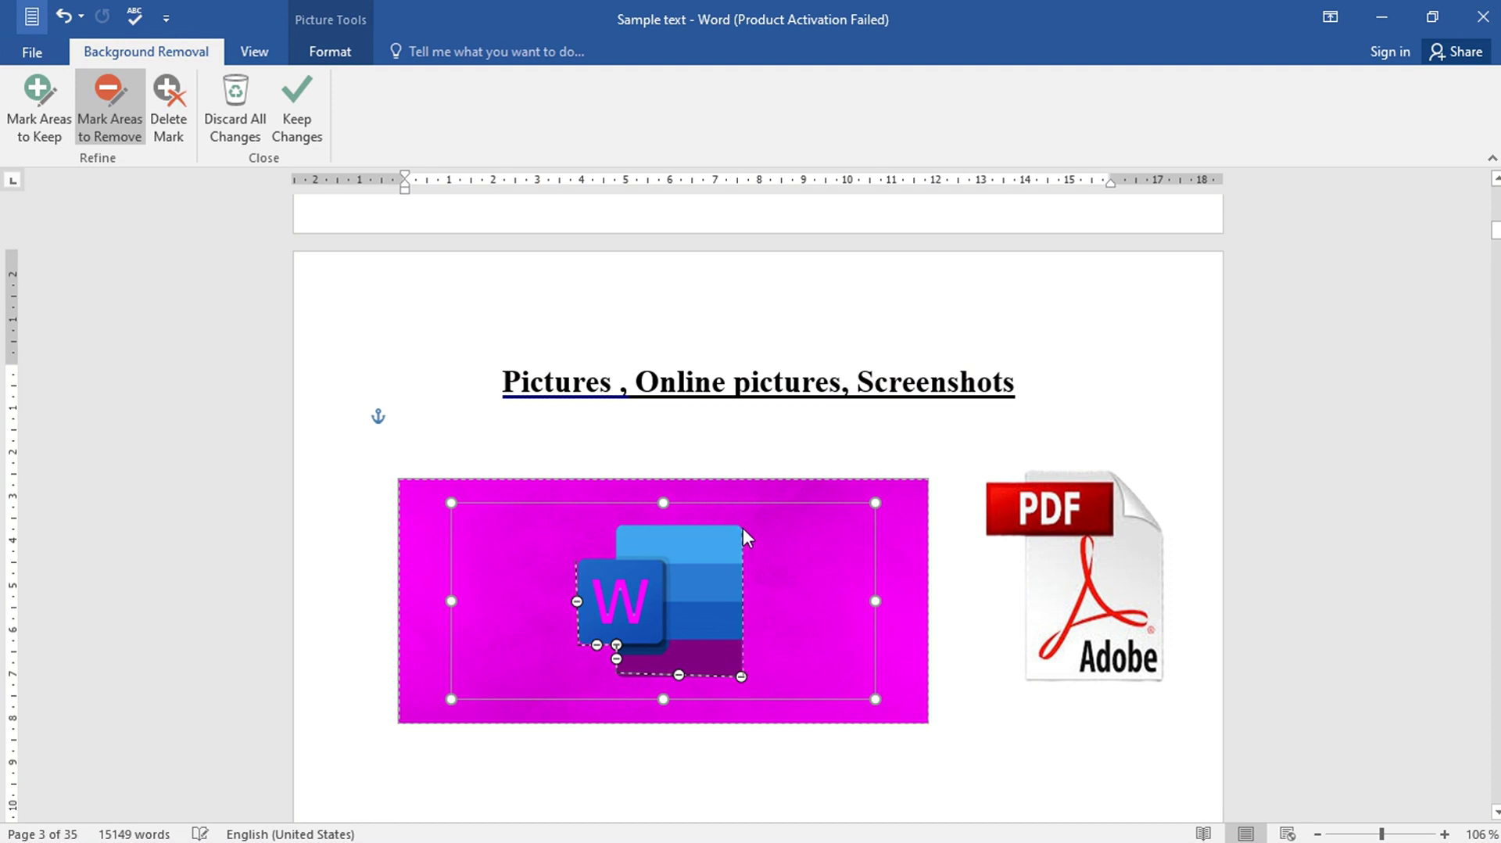
pyautogui.moveTo(743, 529); pyautogui.dragTo(619, 522)
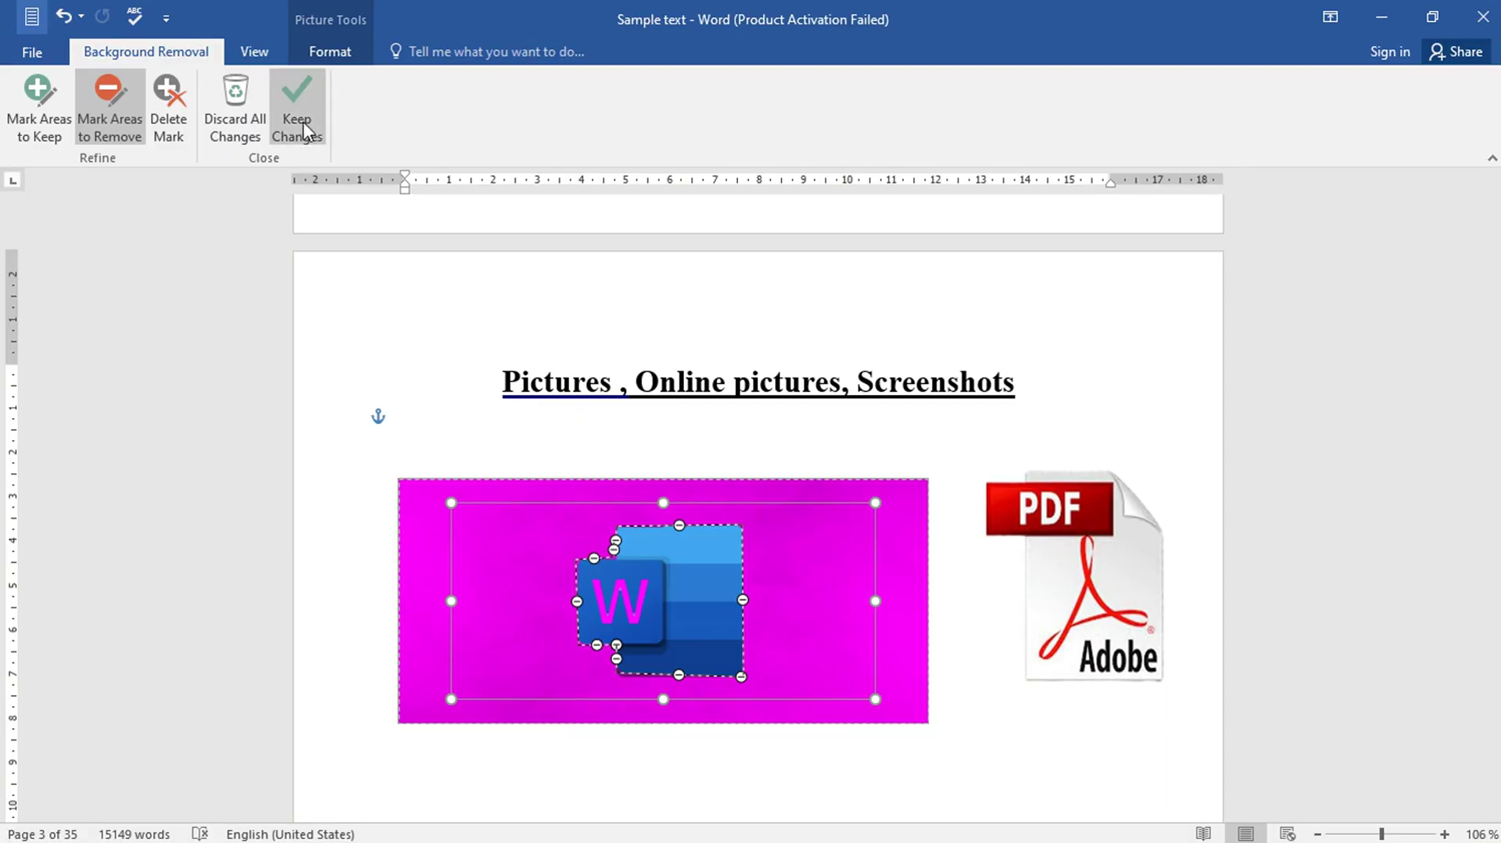
pyautogui.click(299, 121)
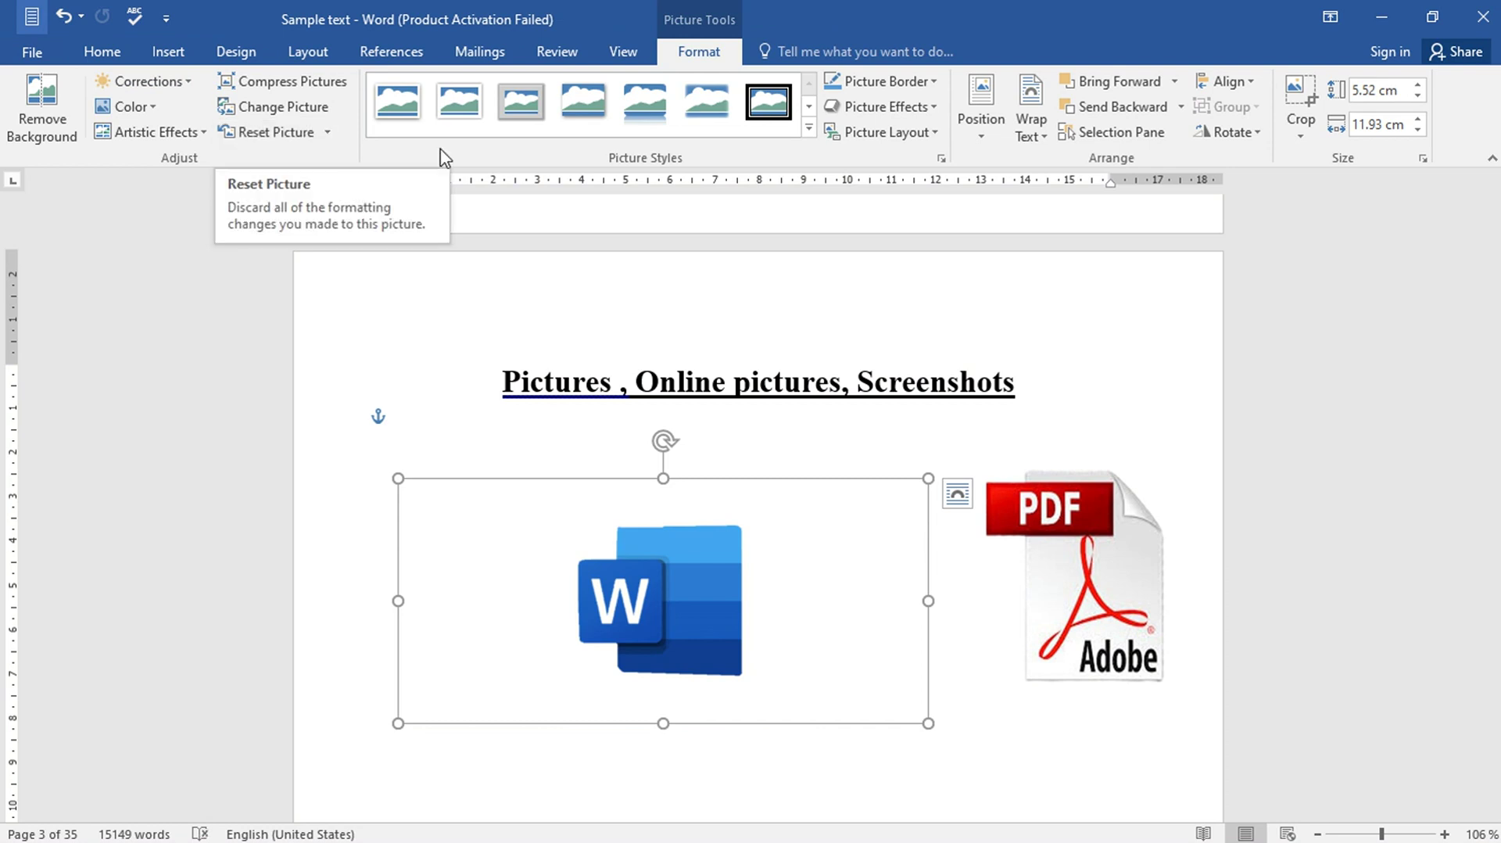
pyautogui.click(758, 465)
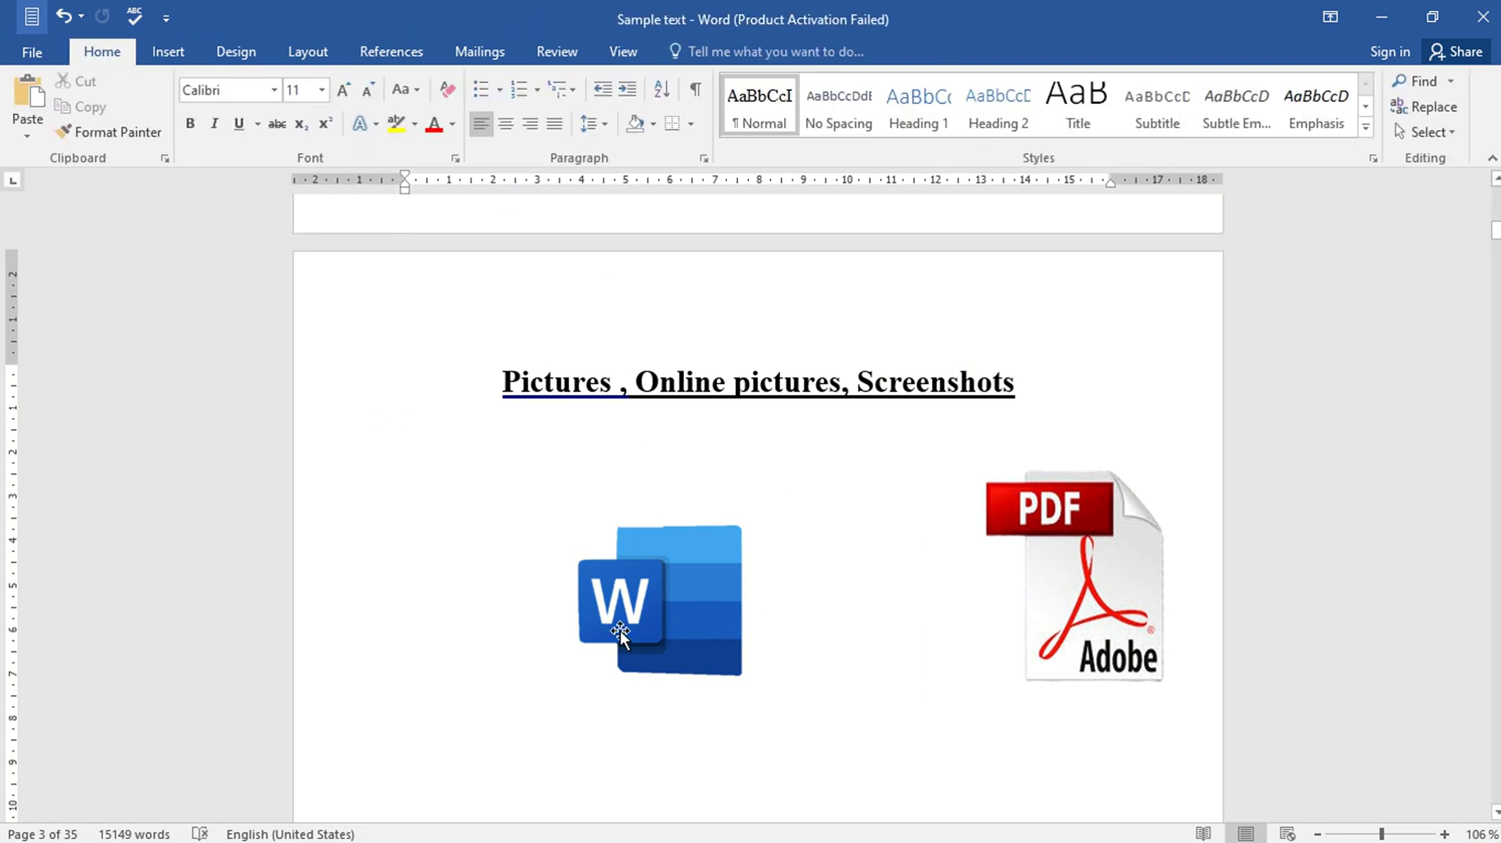
pyautogui.scroll(1, 702, 668)
pyautogui.click(702, 668)
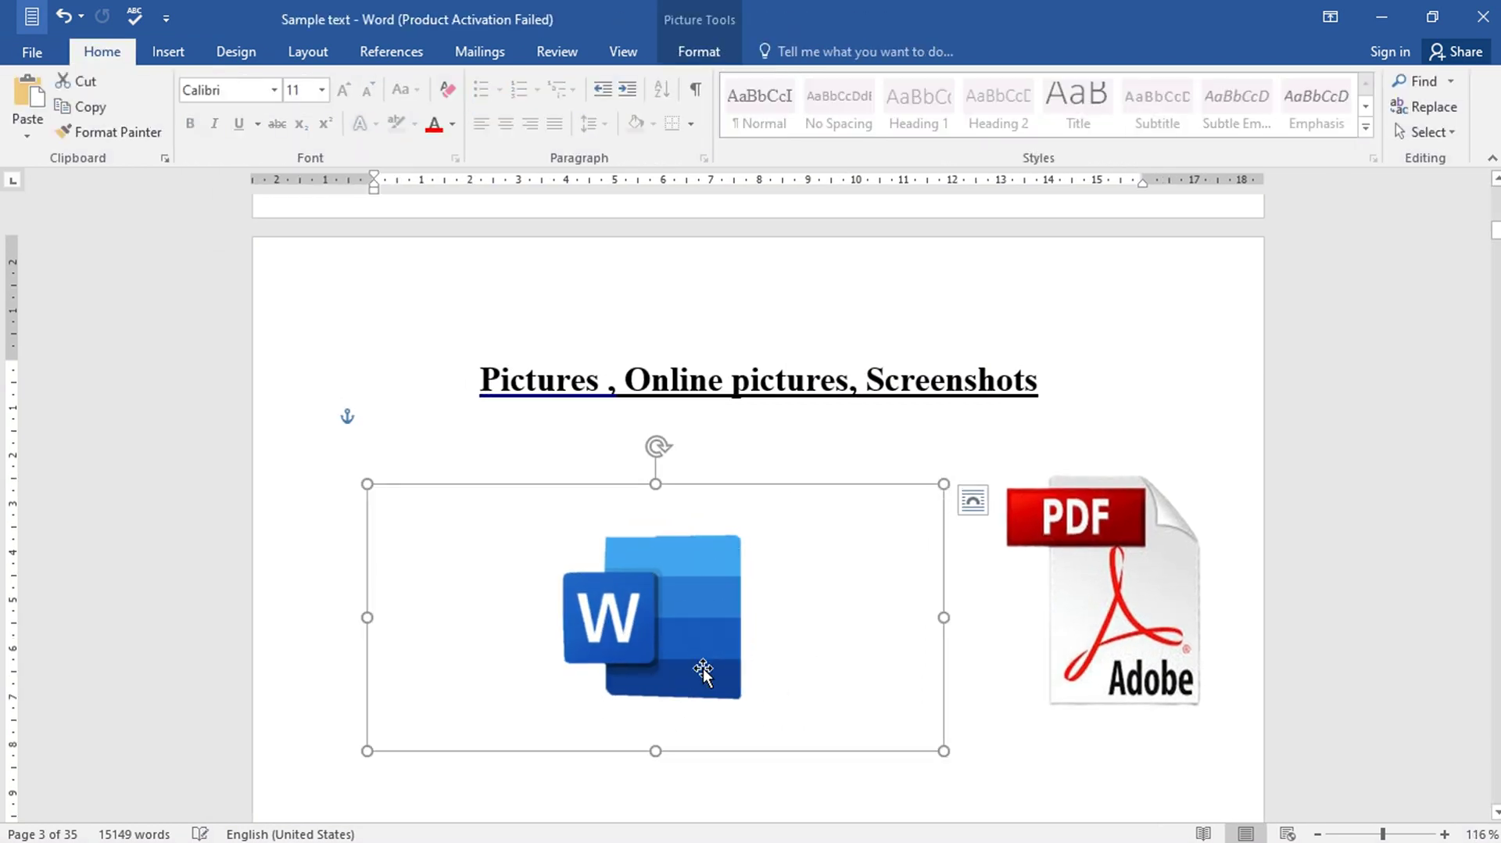
pyautogui.scroll(2, 695, 634)
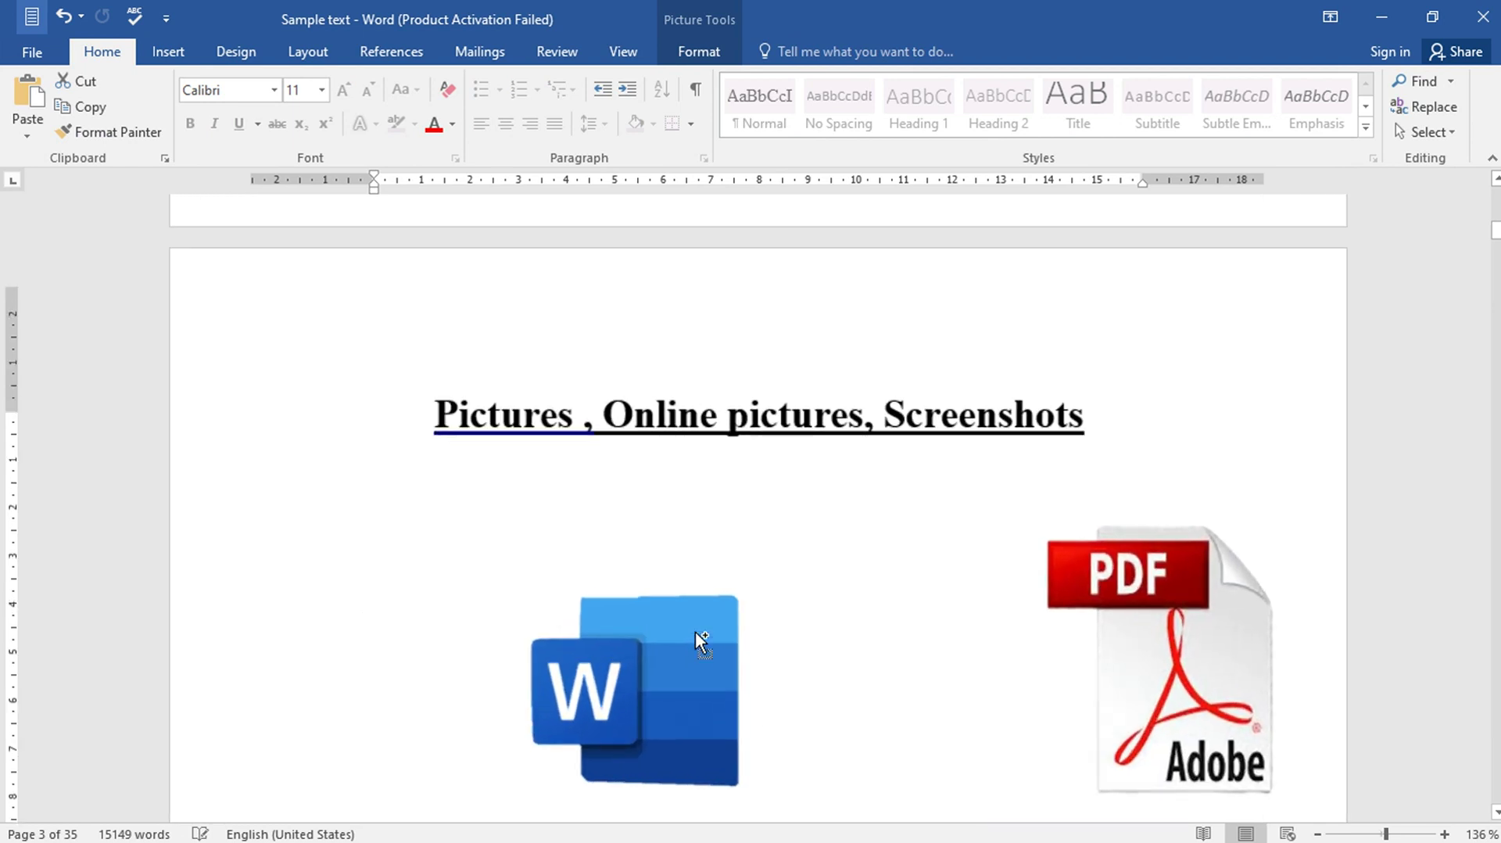
pyautogui.scroll(4, 695, 635)
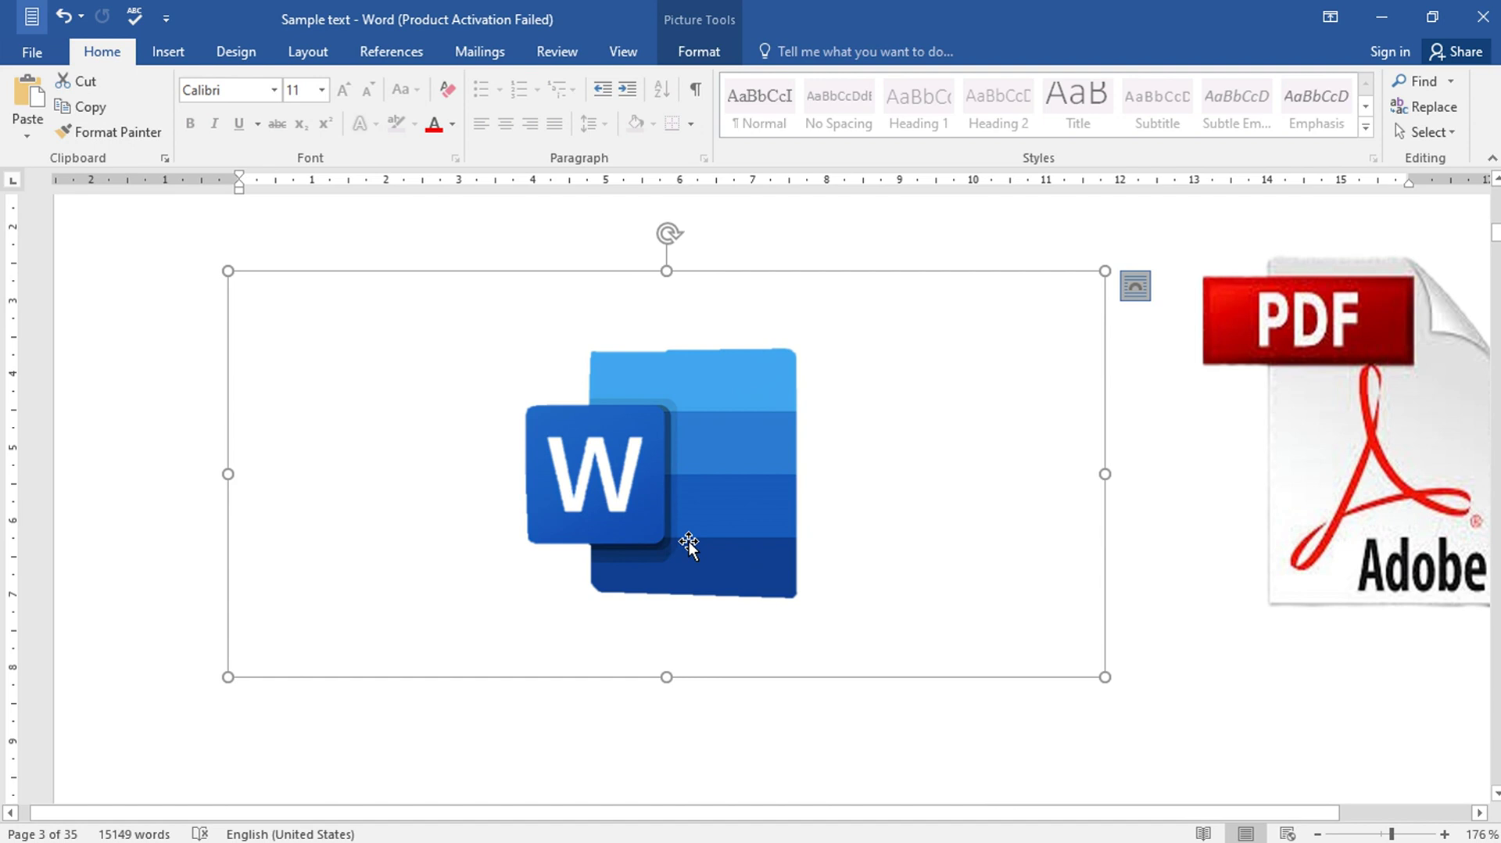
# Search Bing images for "power[oint logo" as a new online picture and show results without the Creative Commons filter.
pyautogui.scroll(-4, 688, 543)
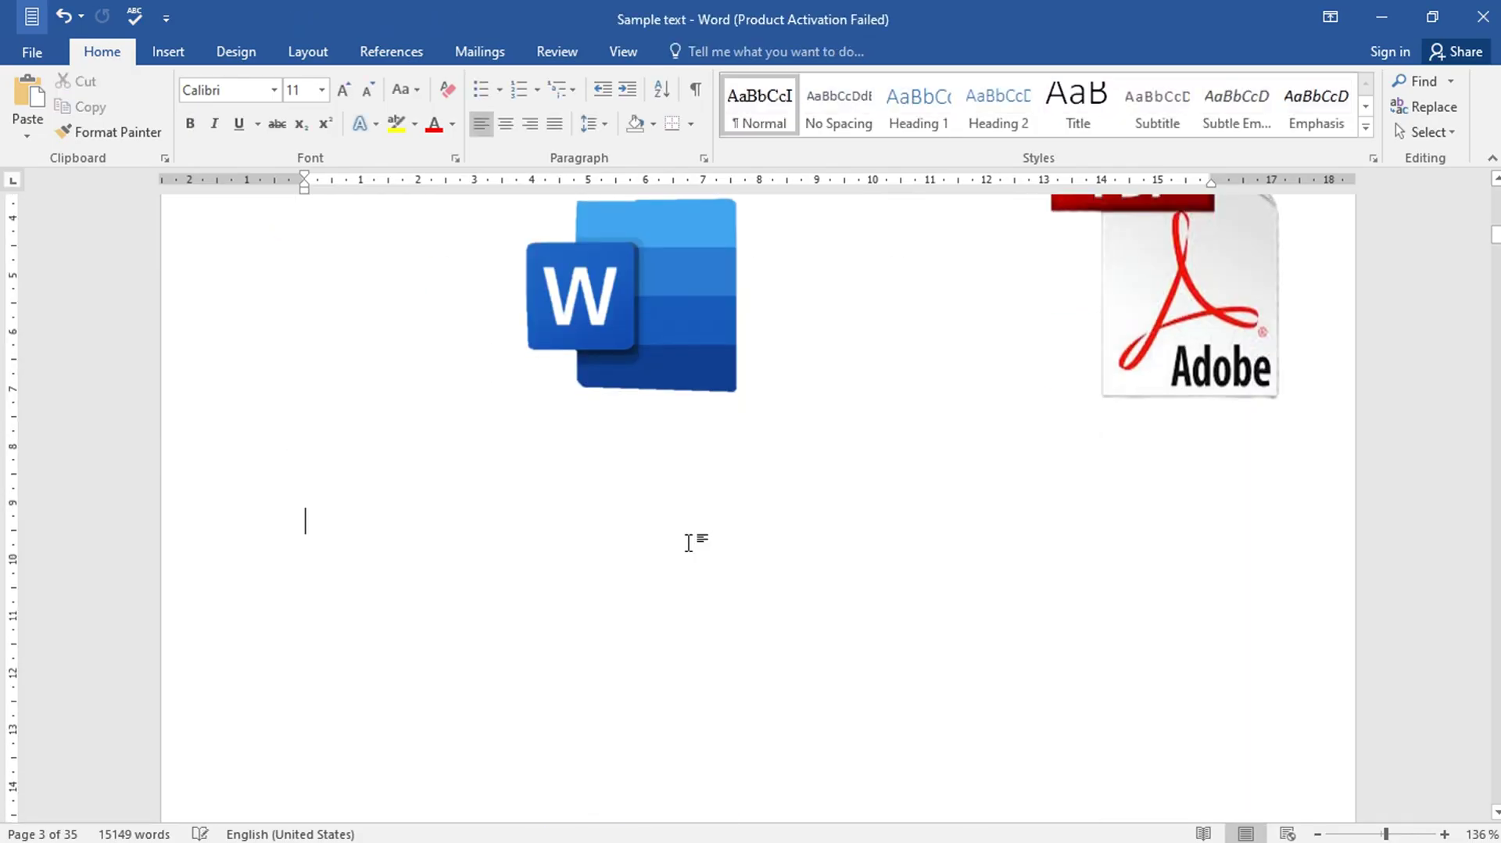
pyautogui.click(168, 50)
pyautogui.click(255, 117)
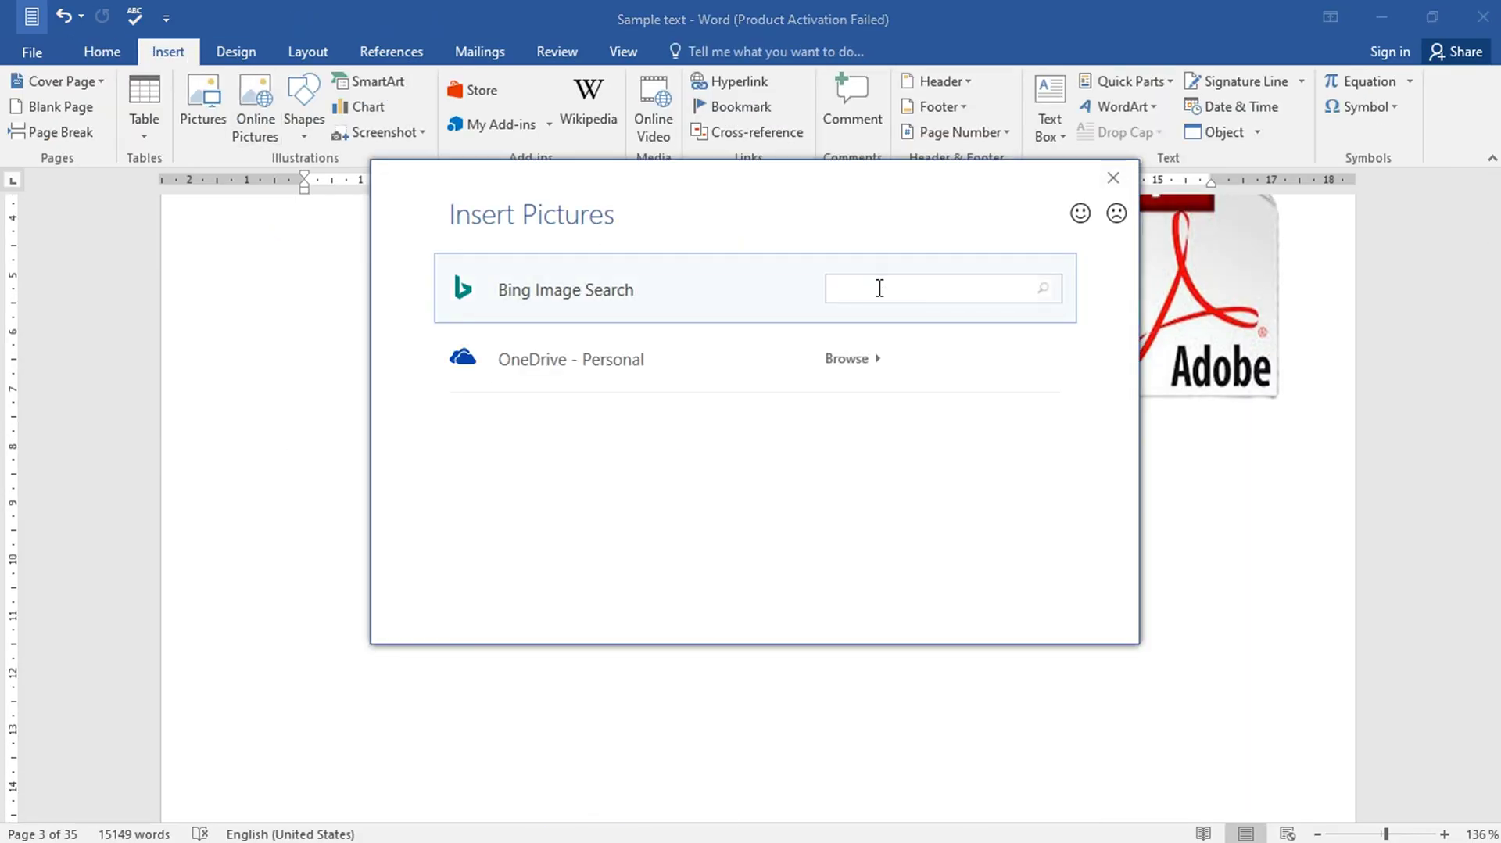
pyautogui.write('power[oint logo')
pyautogui.press('Return')
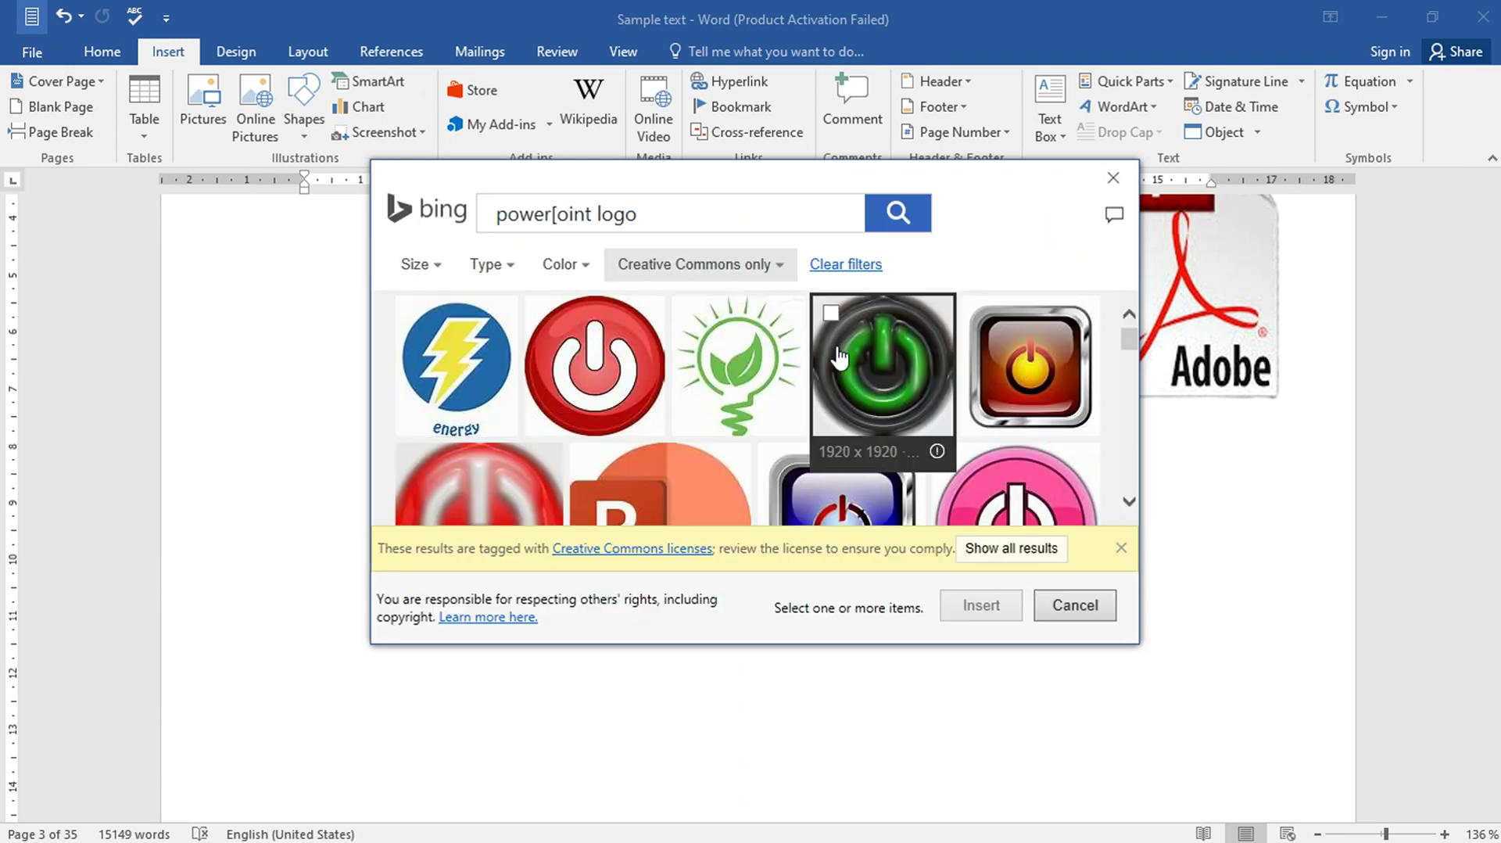
pyautogui.click(835, 265)
pyautogui.scroll(-3, 692, 406)
pyautogui.scroll(-10, 693, 451)
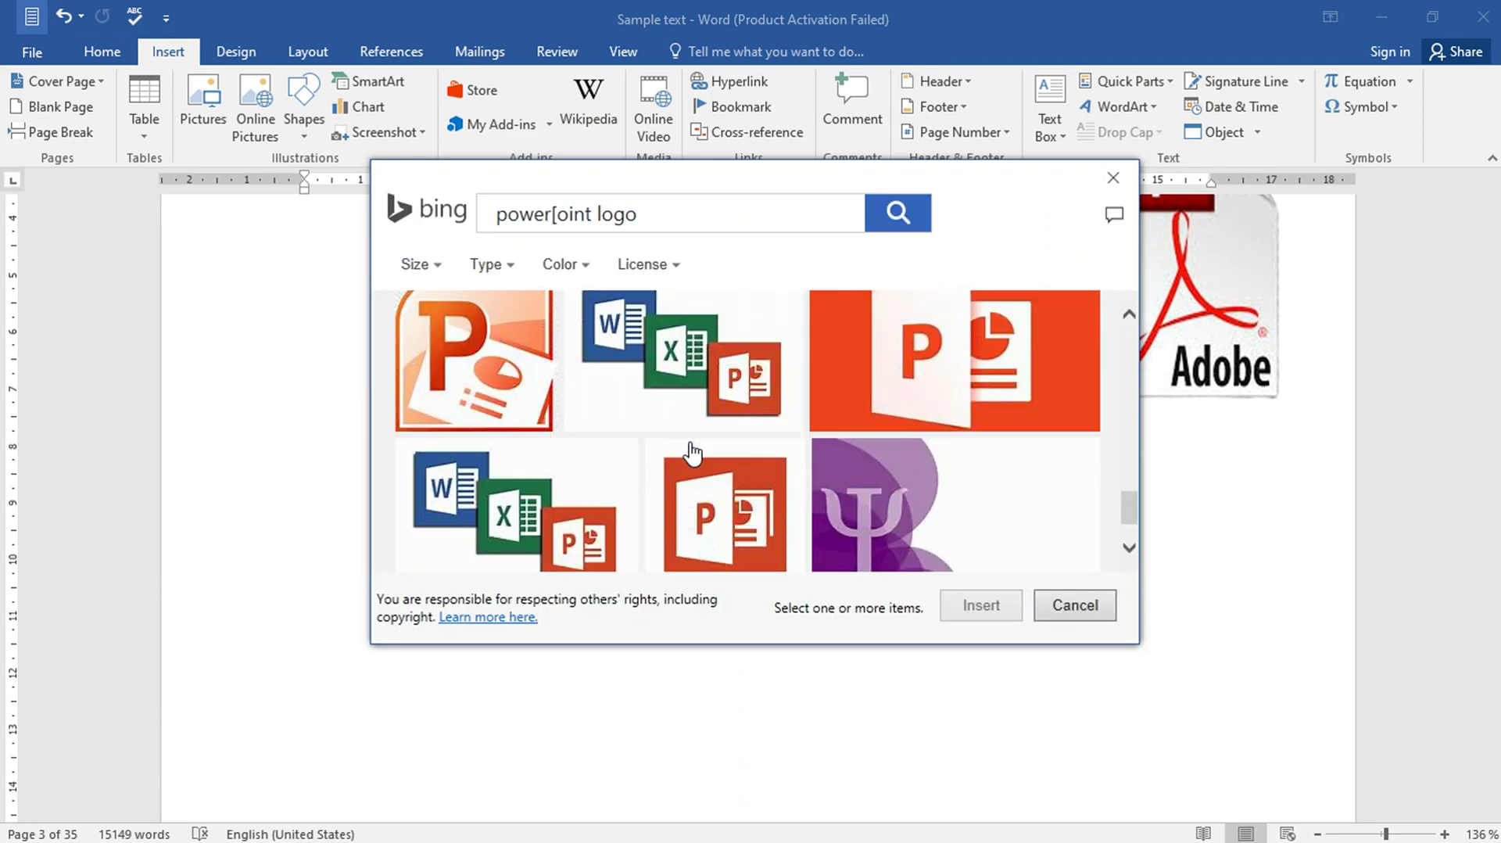
# Insert the red PowerPoint logo with the pie-chart page from the search results.
pyautogui.moveTo(1034, 474)
pyautogui.click(1016, 520)
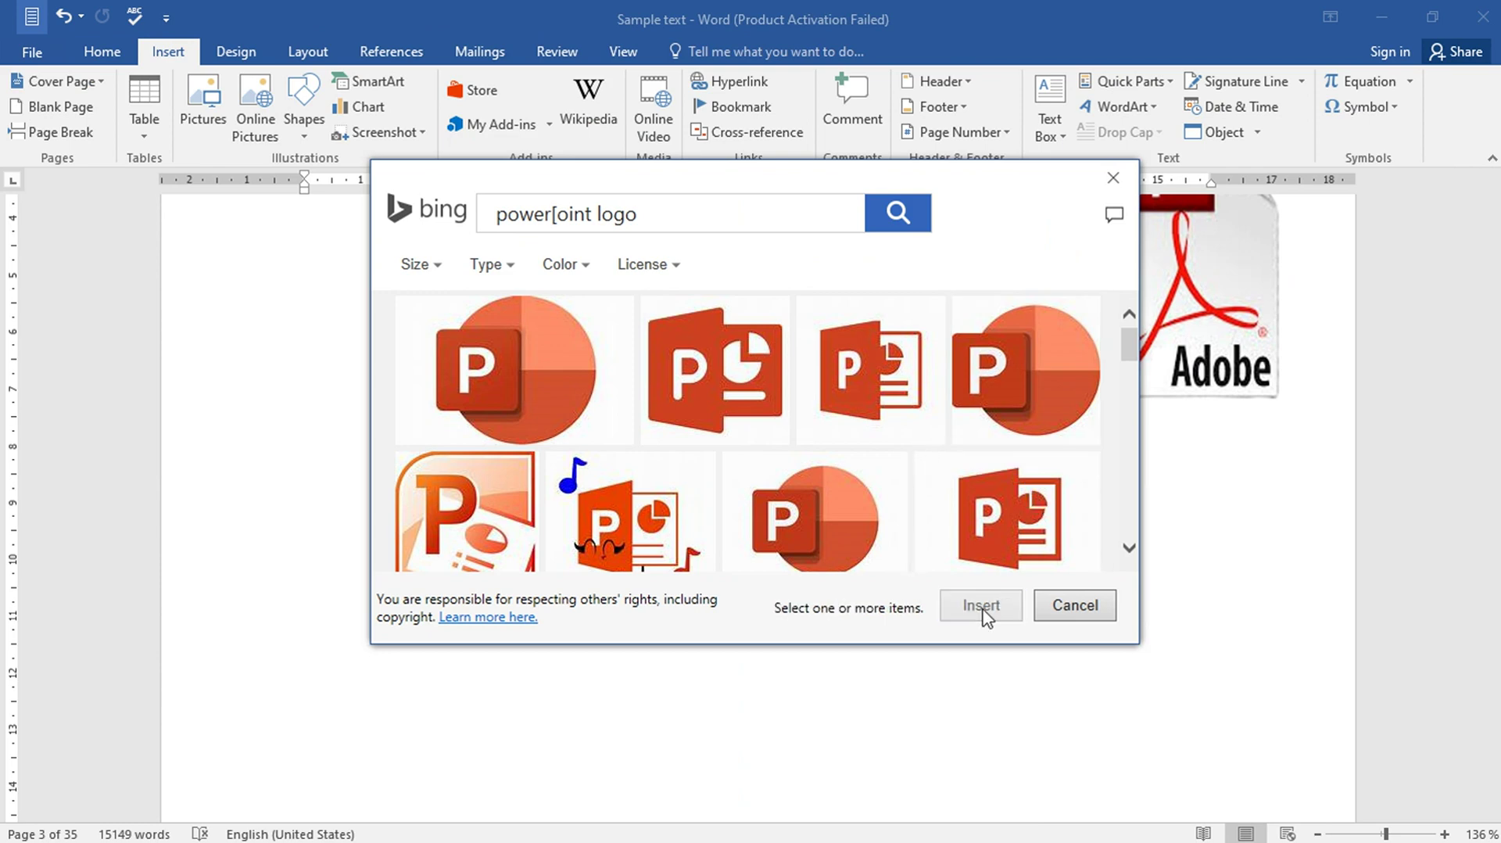
pyautogui.click(981, 605)
# Scale the inserted PowerPoint logo down proportionally until it is slightly smaller than the Word logo above it.
pyautogui.scroll(-3, 981, 612)
pyautogui.moveTo(1111, 337); pyautogui.dragTo(847, 536)
pyautogui.click(892, 579)
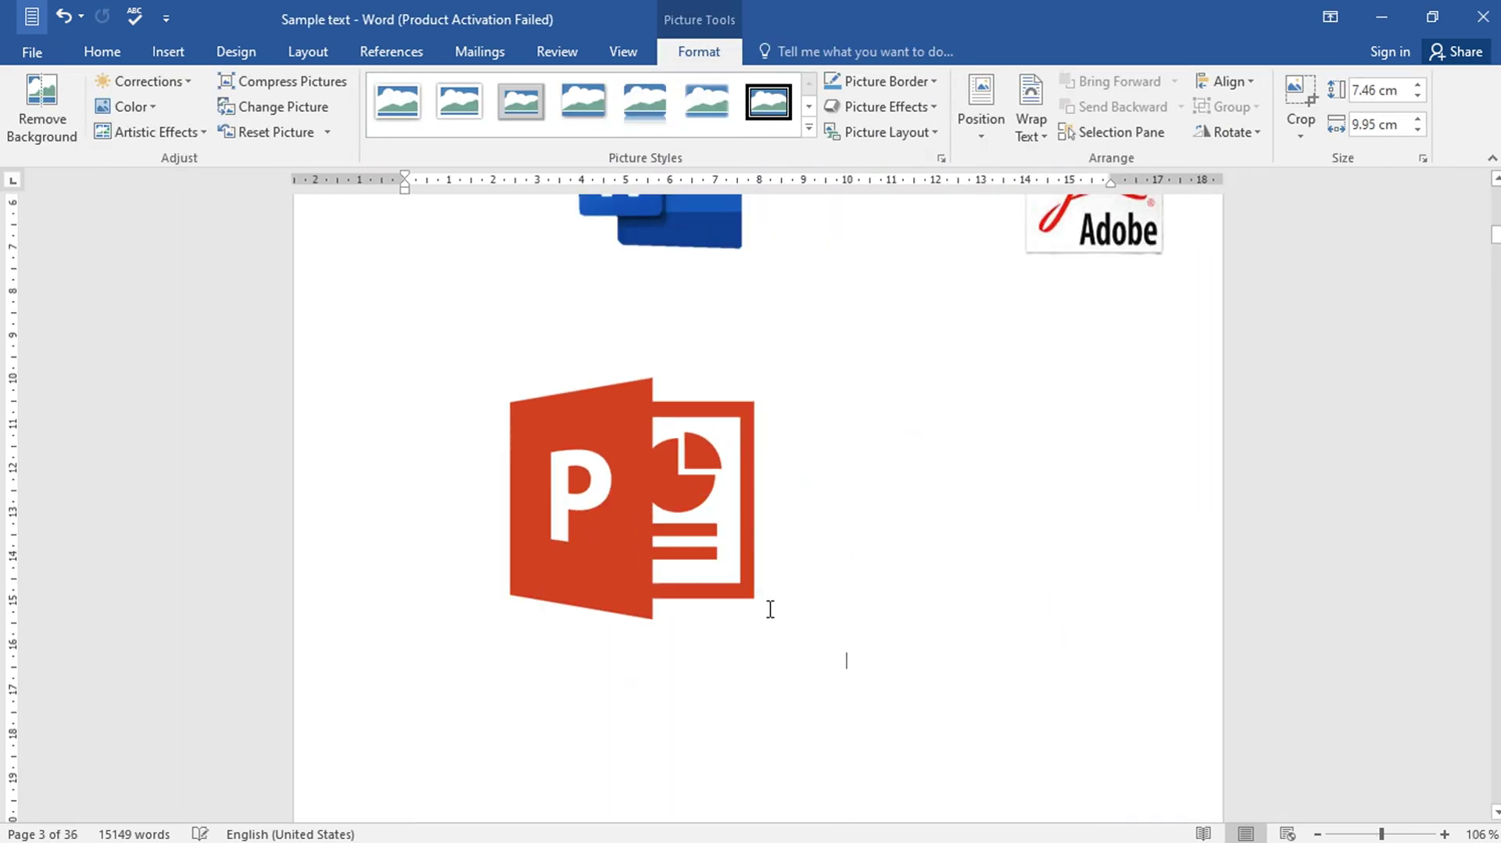
pyautogui.click(767, 610)
pyautogui.moveTo(848, 670); pyautogui.dragTo(656, 529)
pyautogui.click(812, 536)
pyautogui.scroll(3, 813, 537)
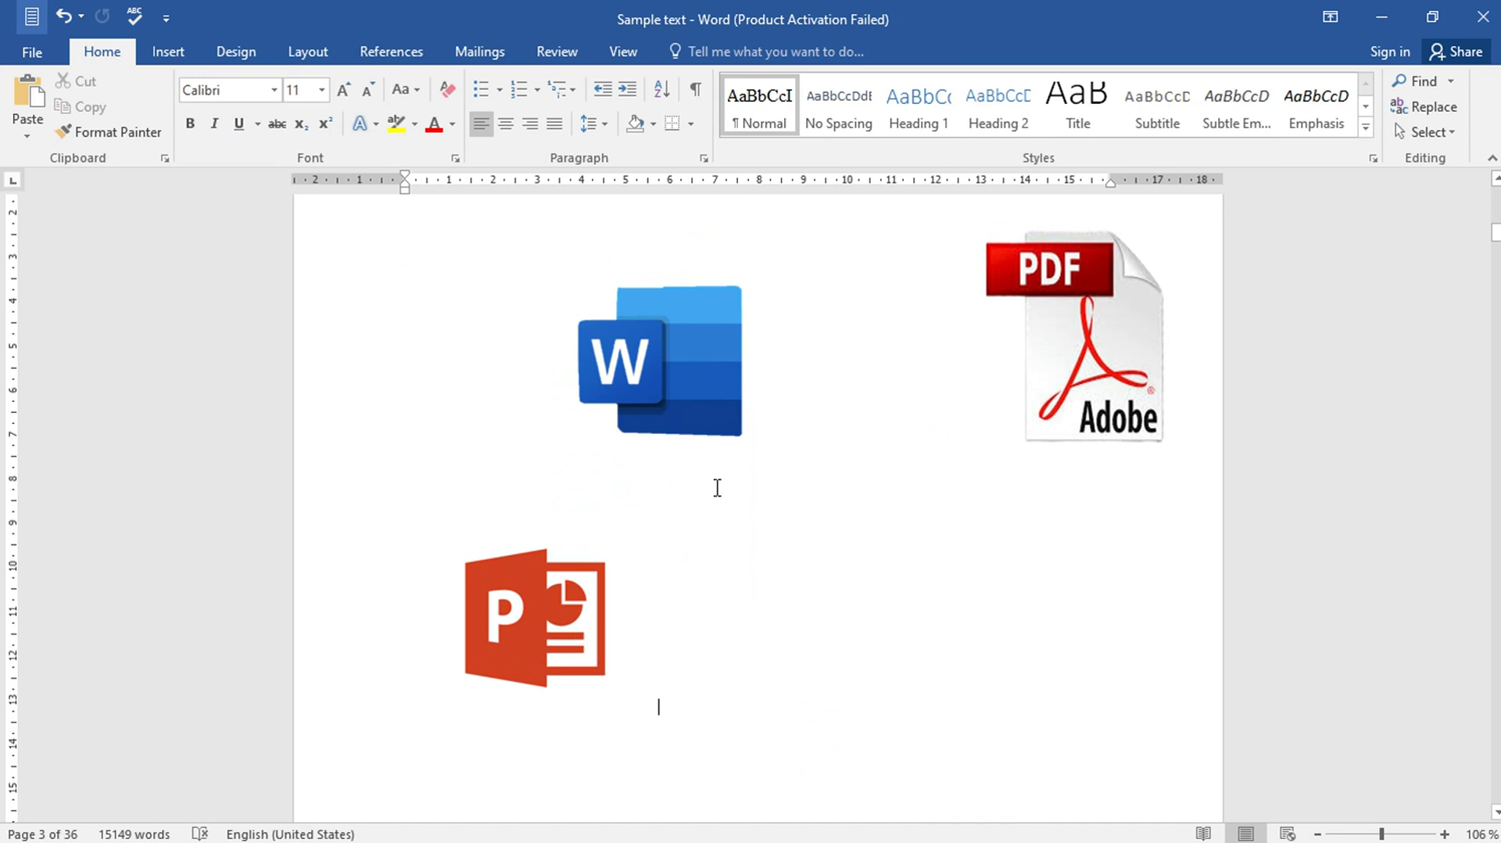
# Insert a screen clipping of the flower on the desktop wallpaper, about 13.95 x 11.91 cm, after the PowerPoint logo.
pyautogui.scroll(-2, 753, 452)
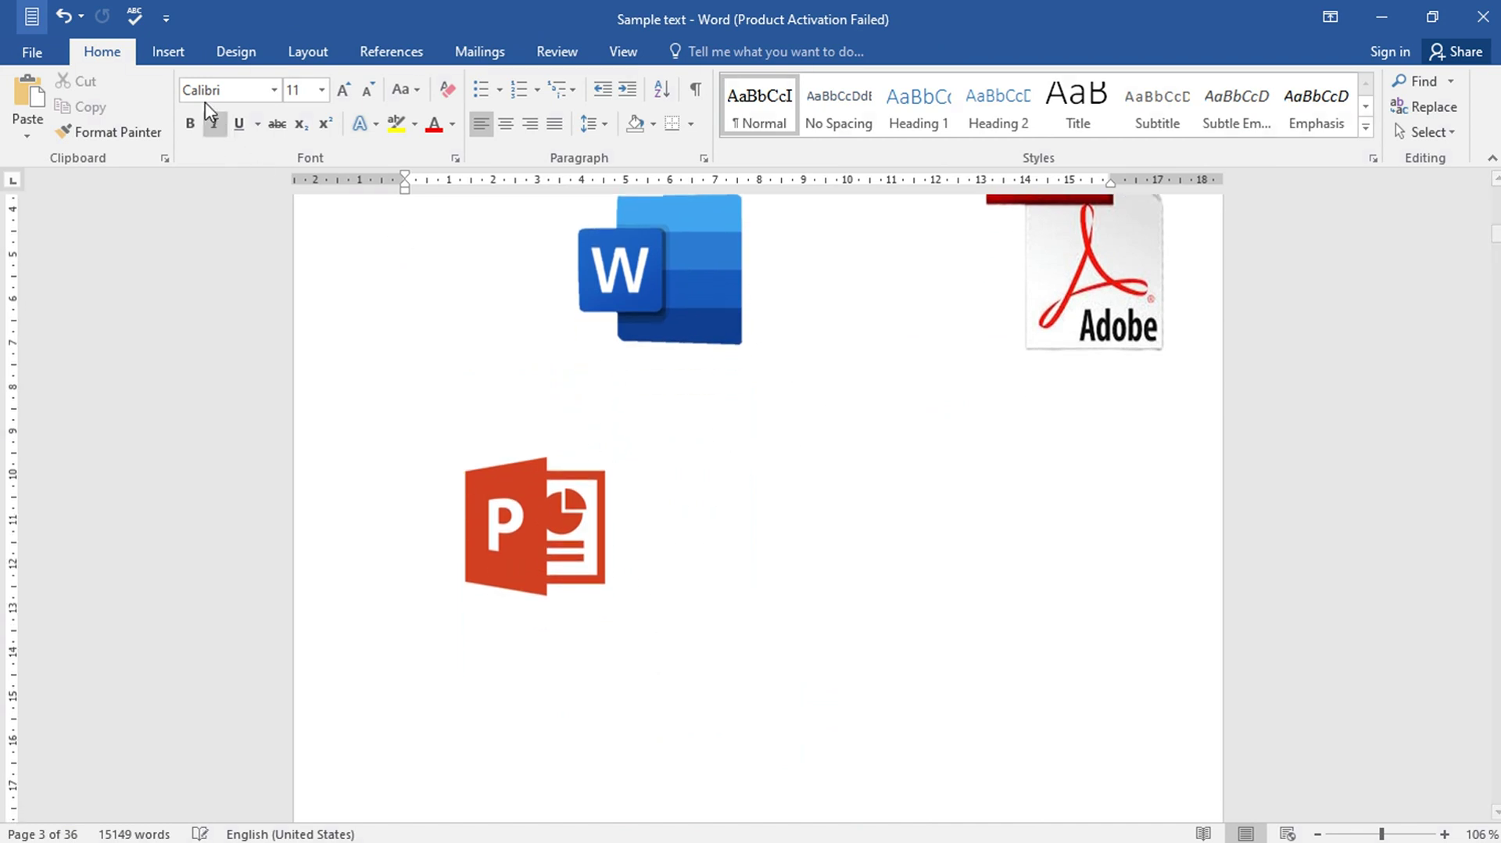
pyautogui.click(172, 53)
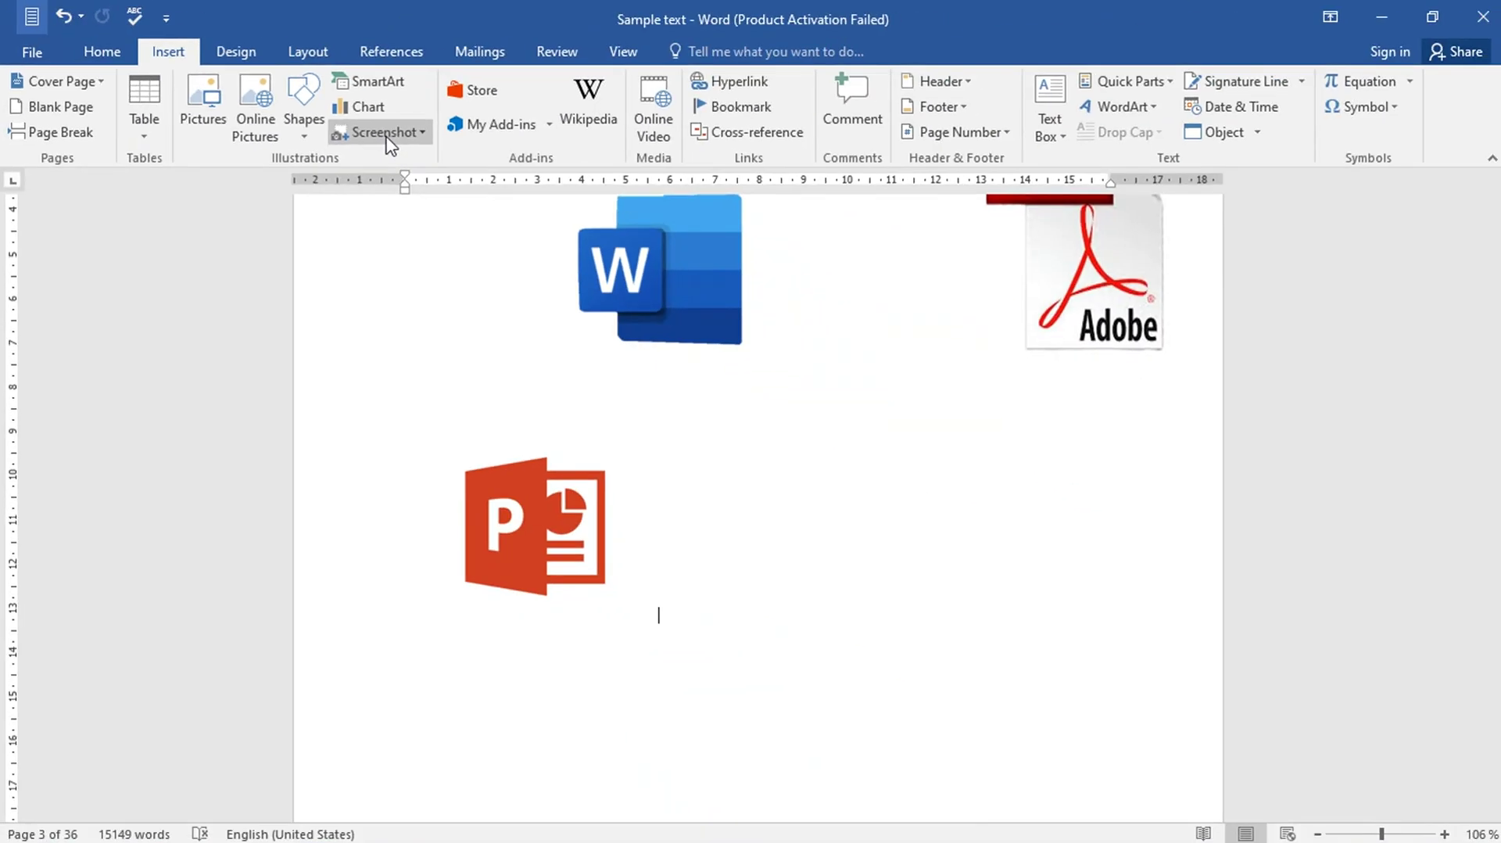
pyautogui.click(385, 132)
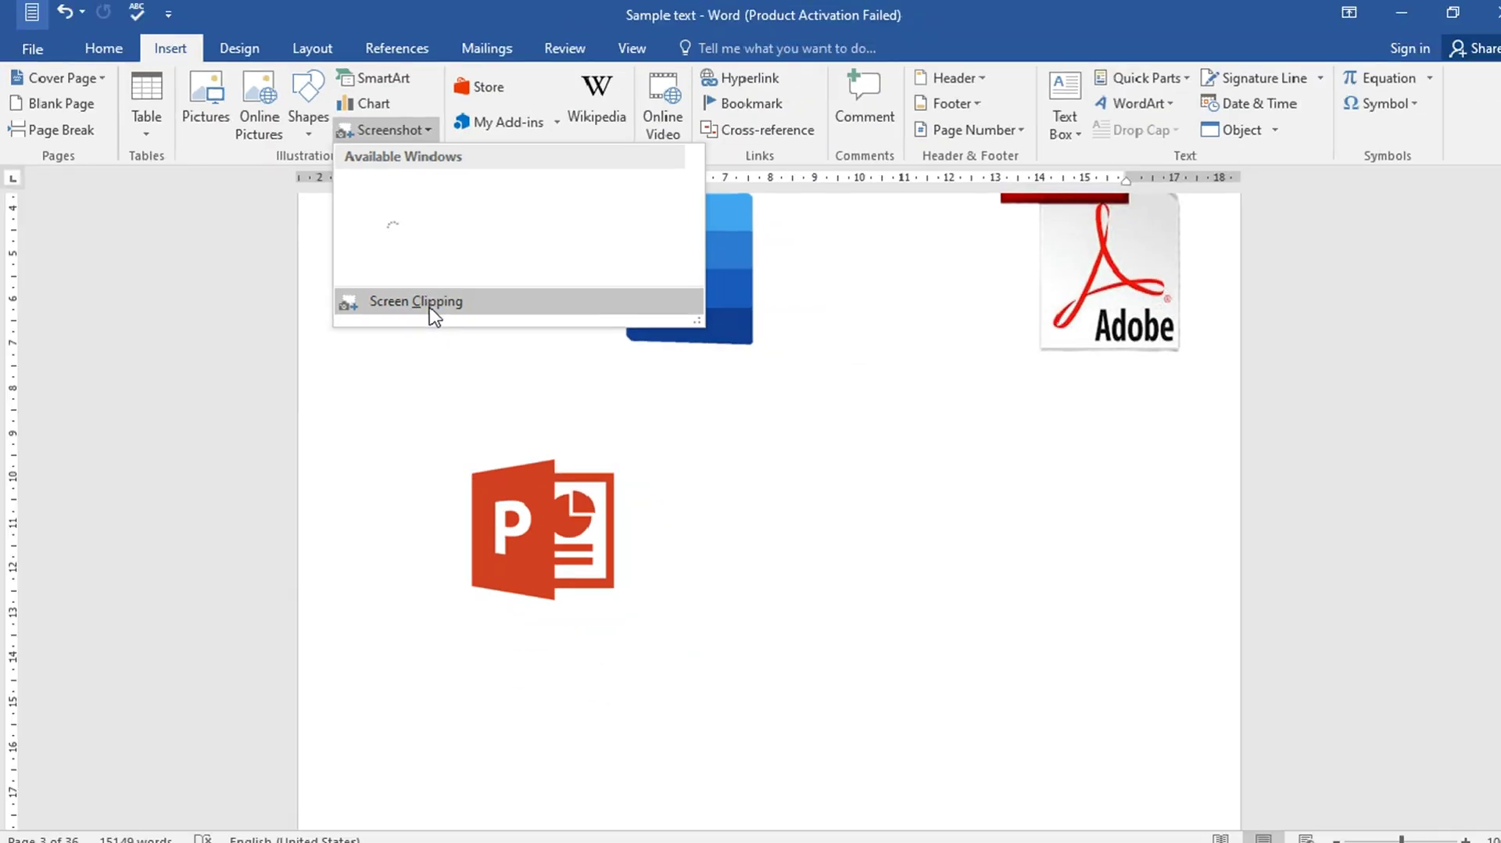
pyautogui.click(445, 307)
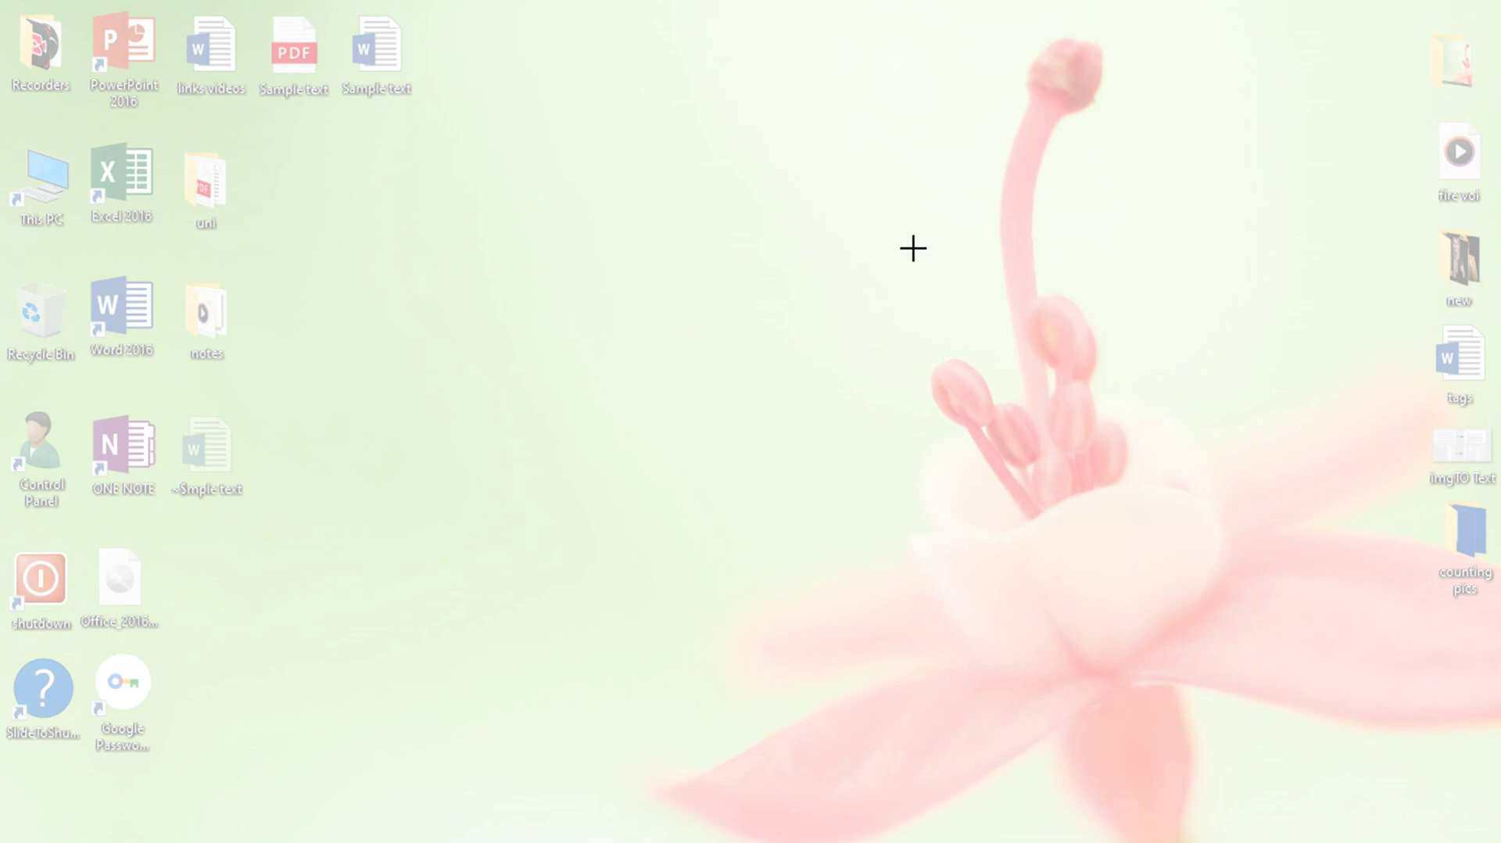
pyautogui.moveTo(826, 195); pyautogui.dragTo(1411, 694)
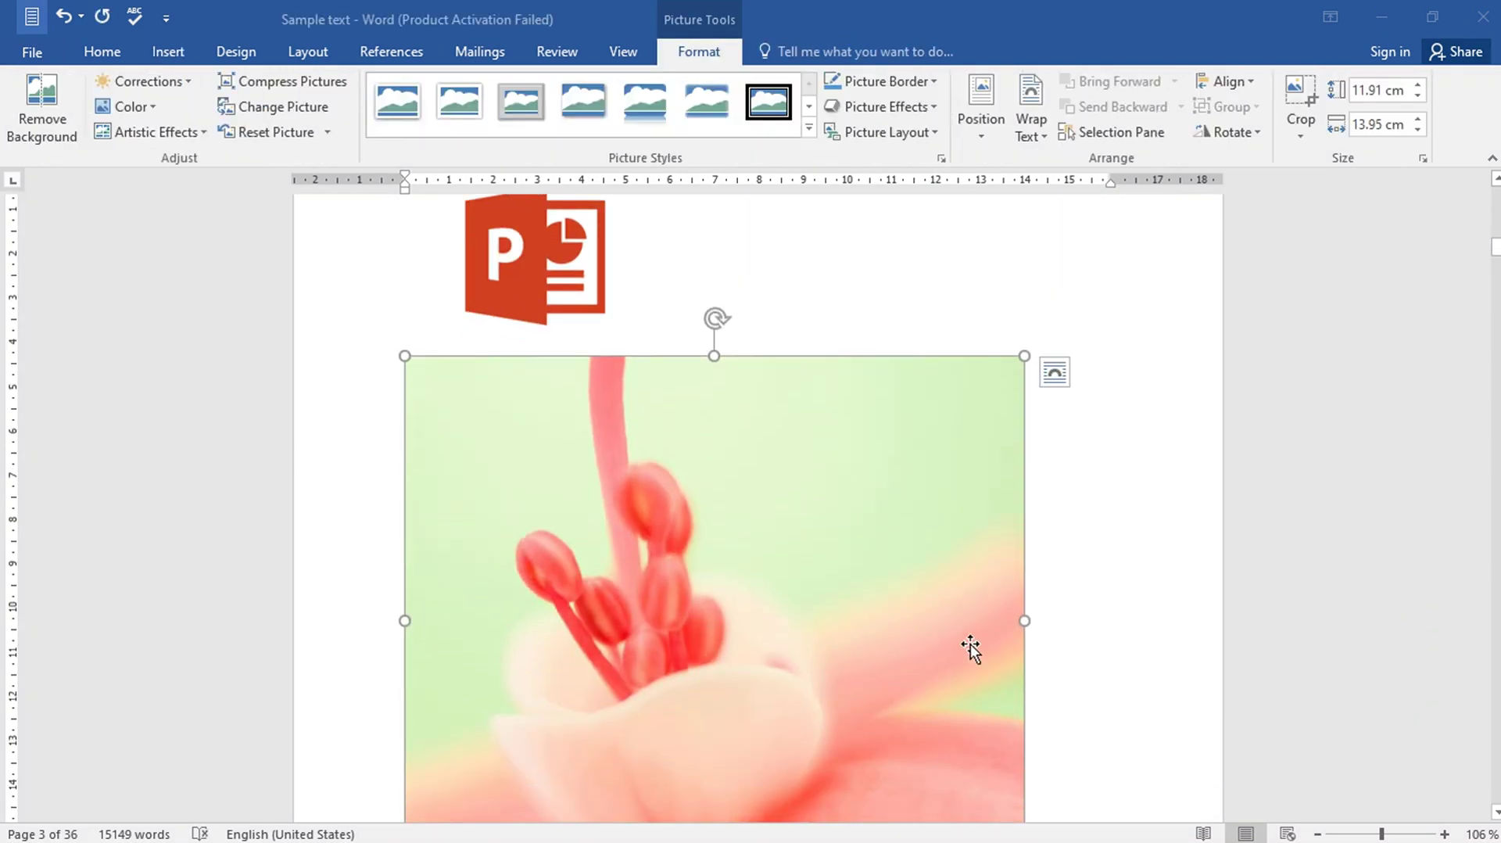
# Scale the flower clipping down proportionally until it fits on the same line beside the PowerPoint logo.
pyautogui.scroll(-3, 969, 646)
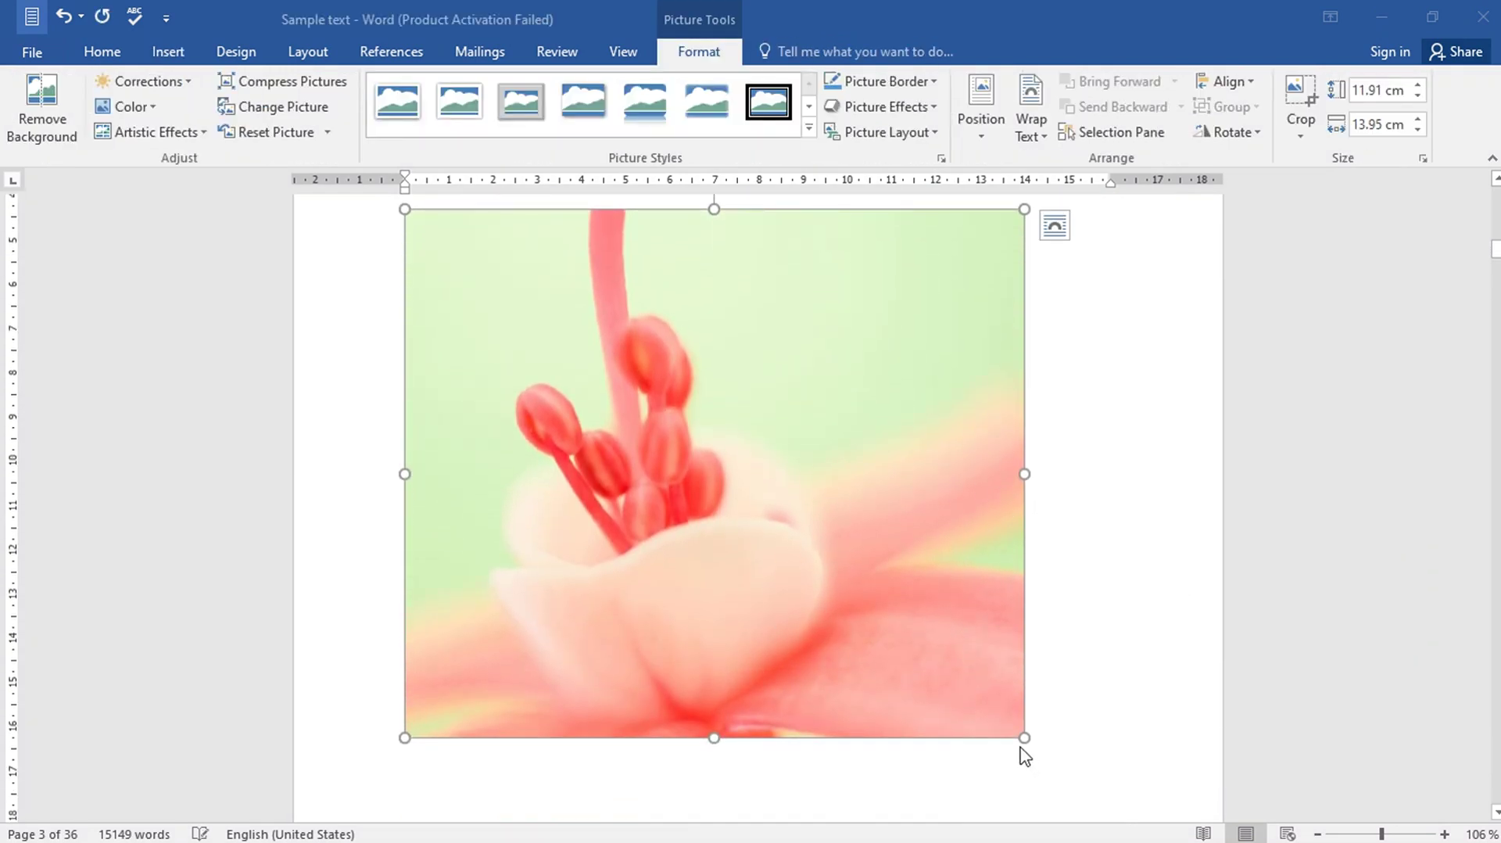
pyautogui.moveTo(1023, 737); pyautogui.dragTo(837, 579)
pyautogui.scroll(7, 842, 590)
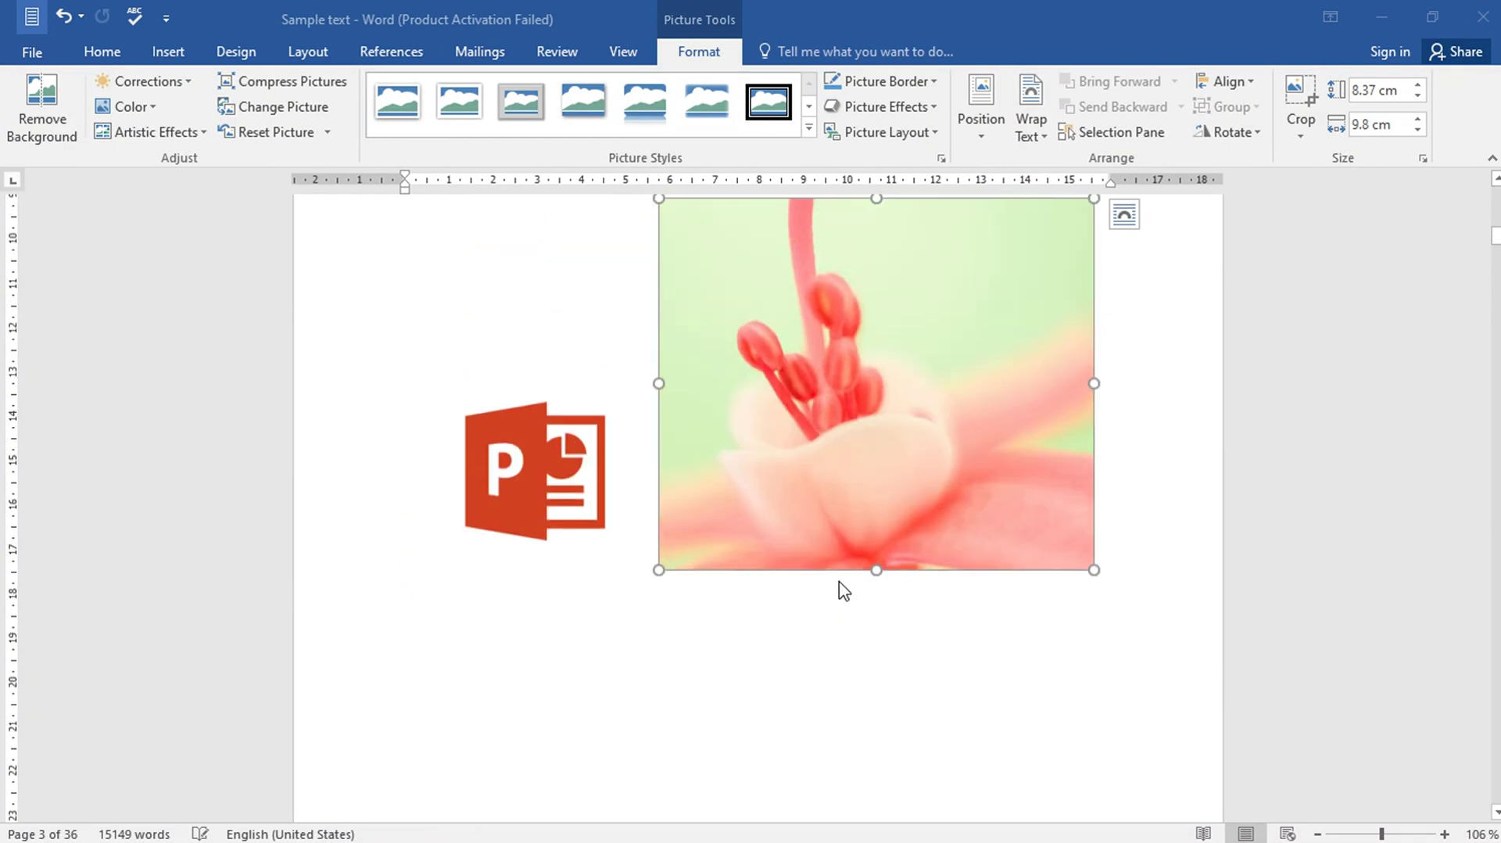
pyautogui.moveTo(661, 375); pyautogui.dragTo(824, 547)
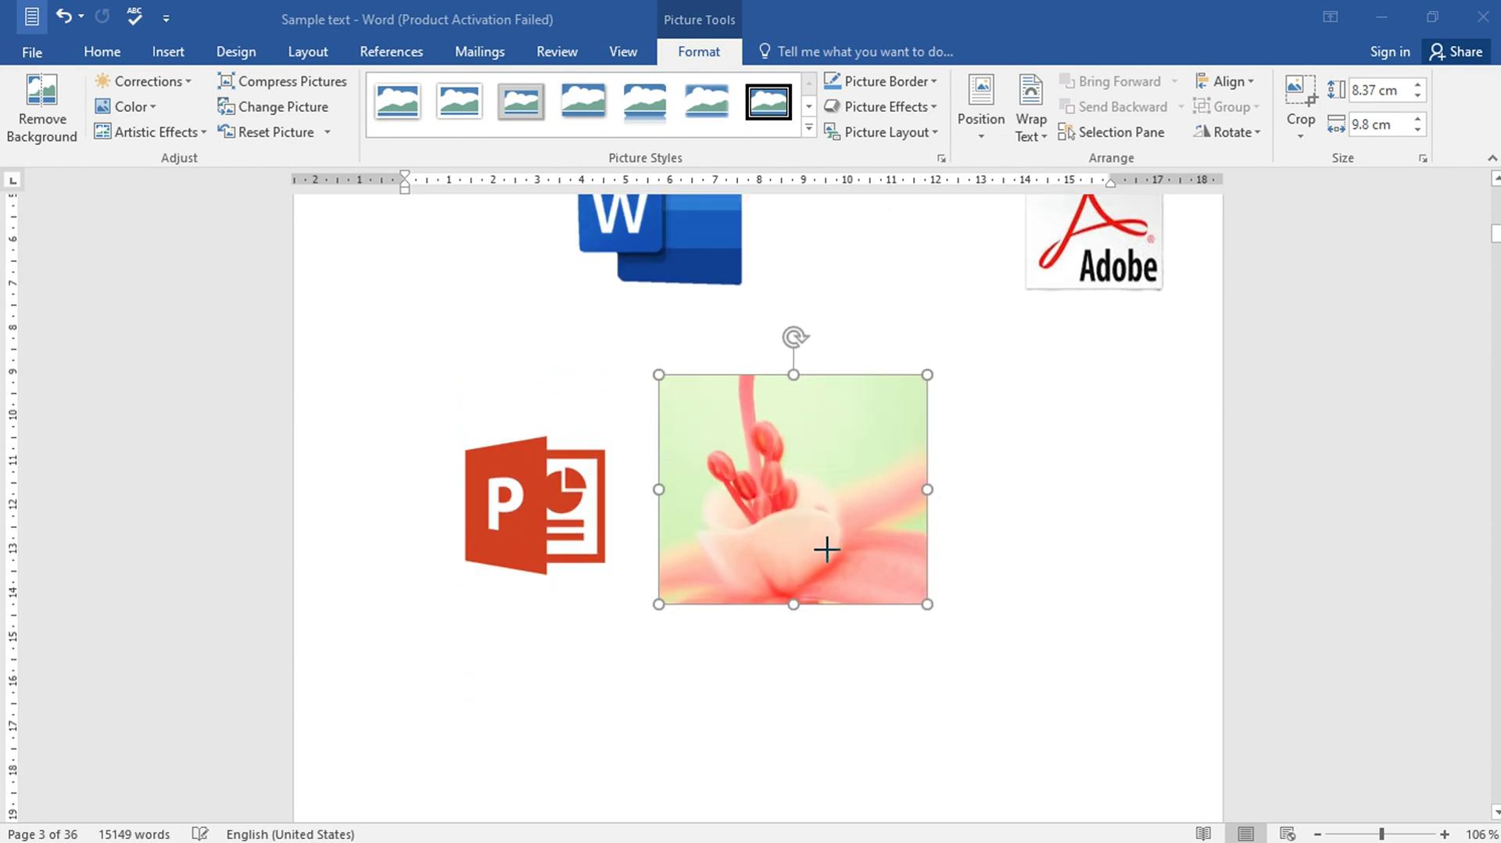
pyautogui.click(1041, 577)
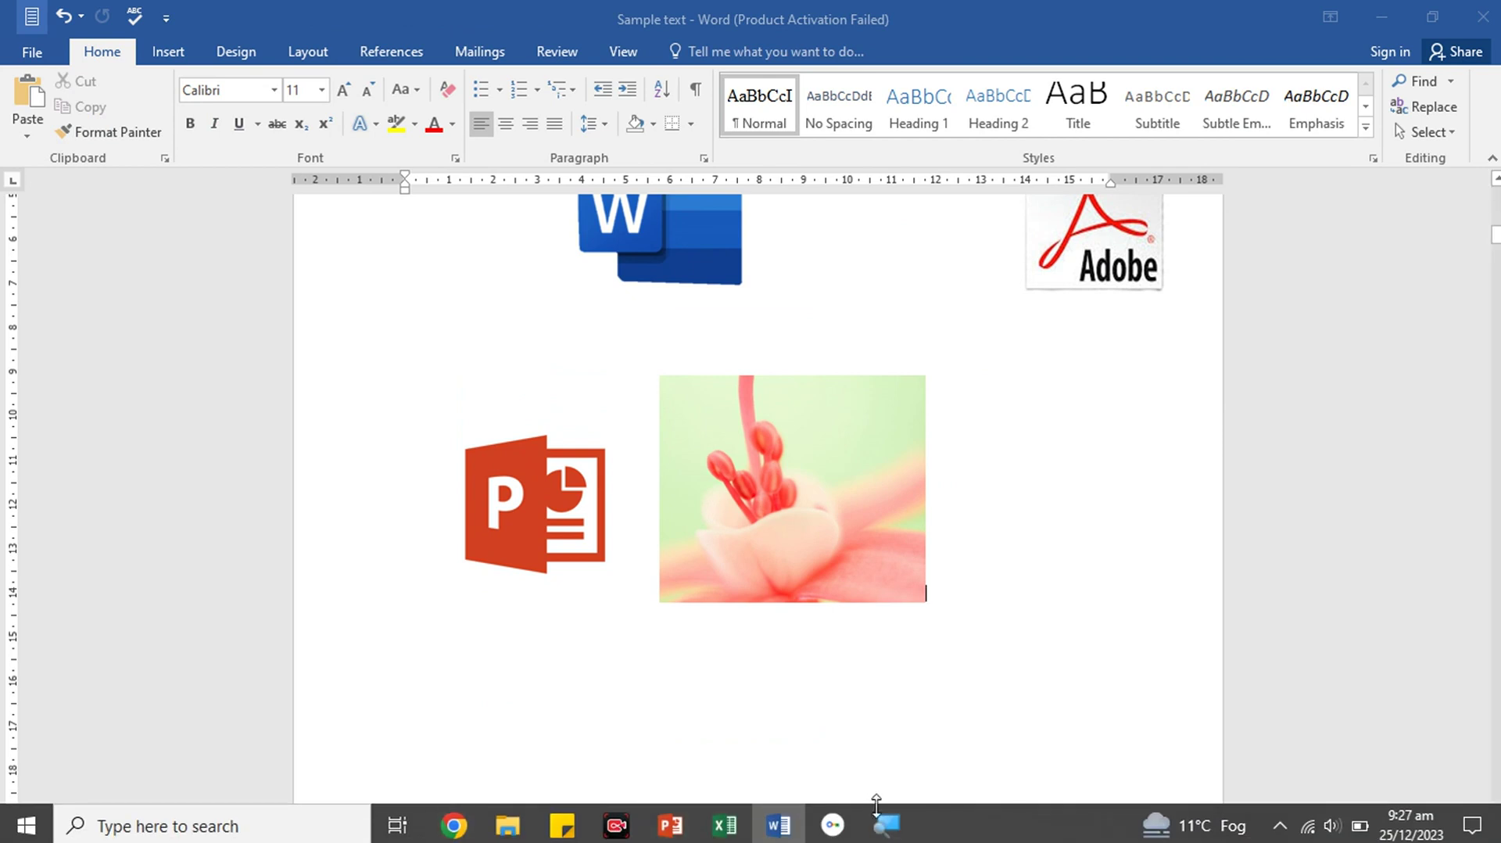
# Bring up the Windows Magnifier window over the document, returning the focus to the Word document.
pyautogui.click(884, 827)
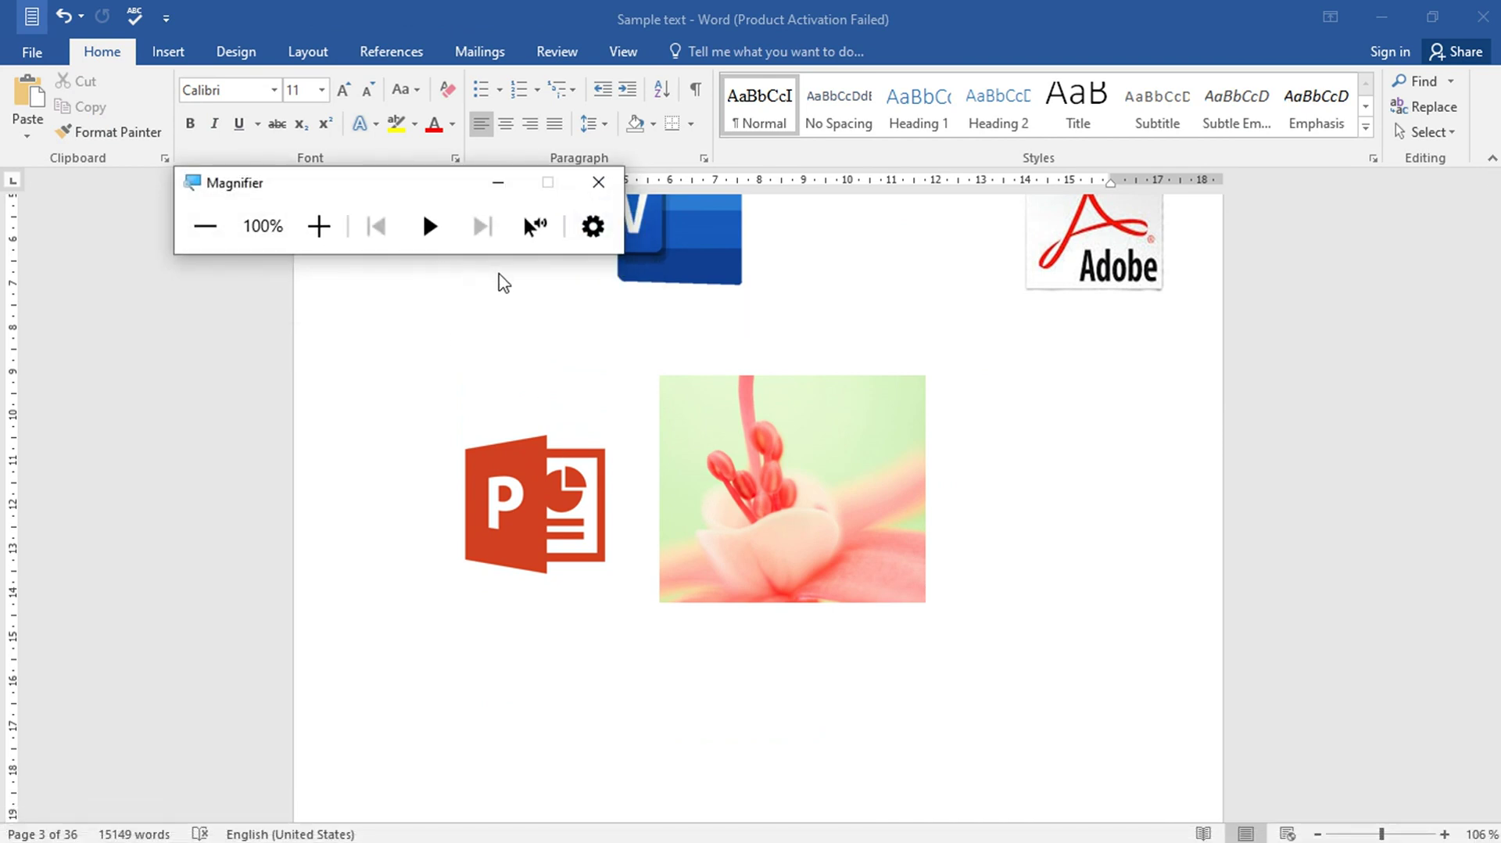
pyautogui.click(907, 326)
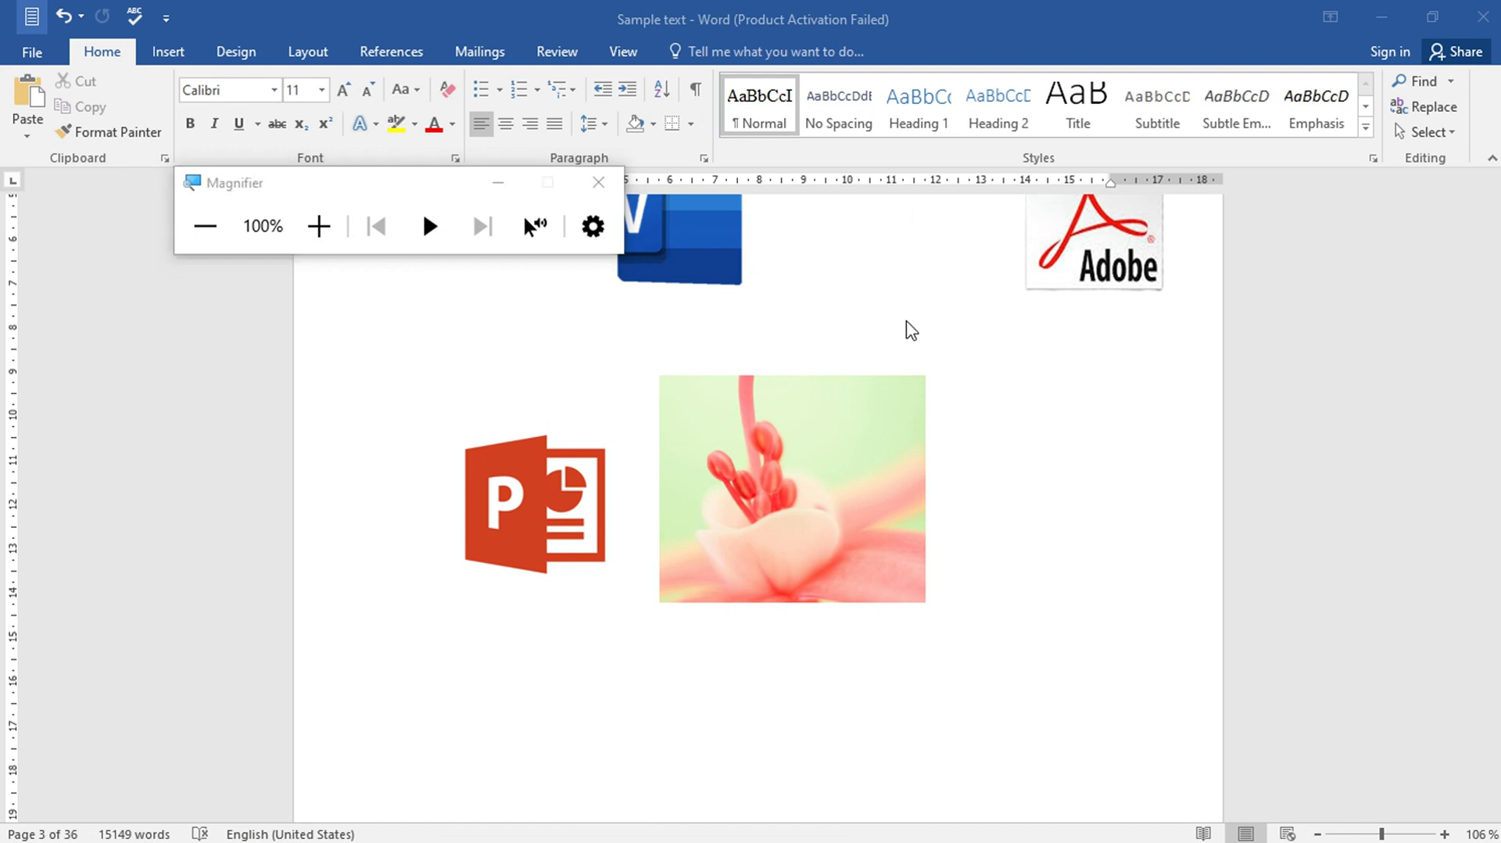
pyautogui.click(907, 322)
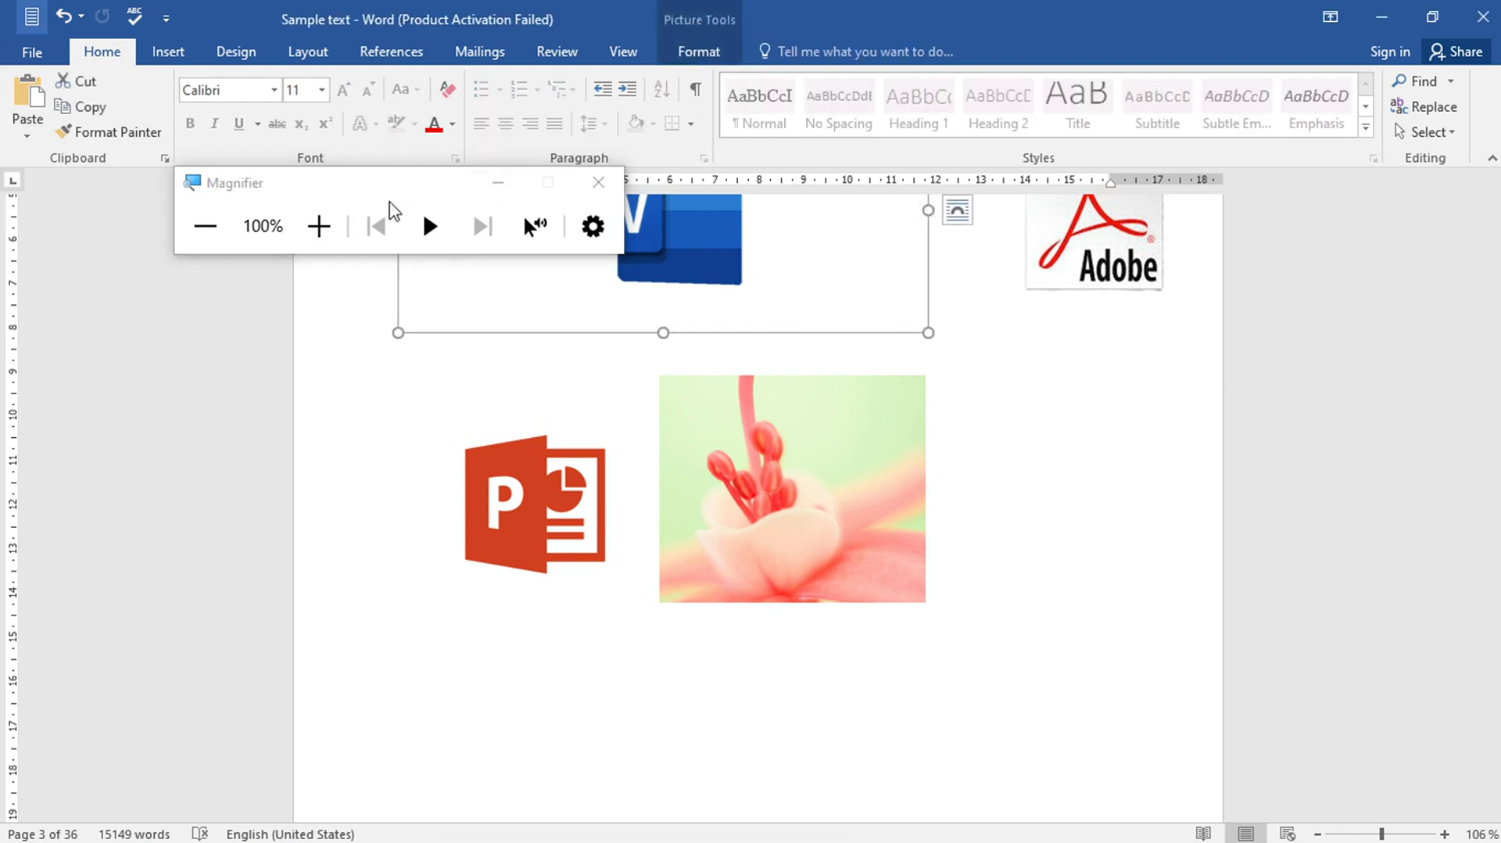
pyautogui.click(353, 305)
# Insert a screen clipping of the Magnifier window, about 11.32 x 2.65 cm, and minimise Magnifier.
pyautogui.click(194, 58)
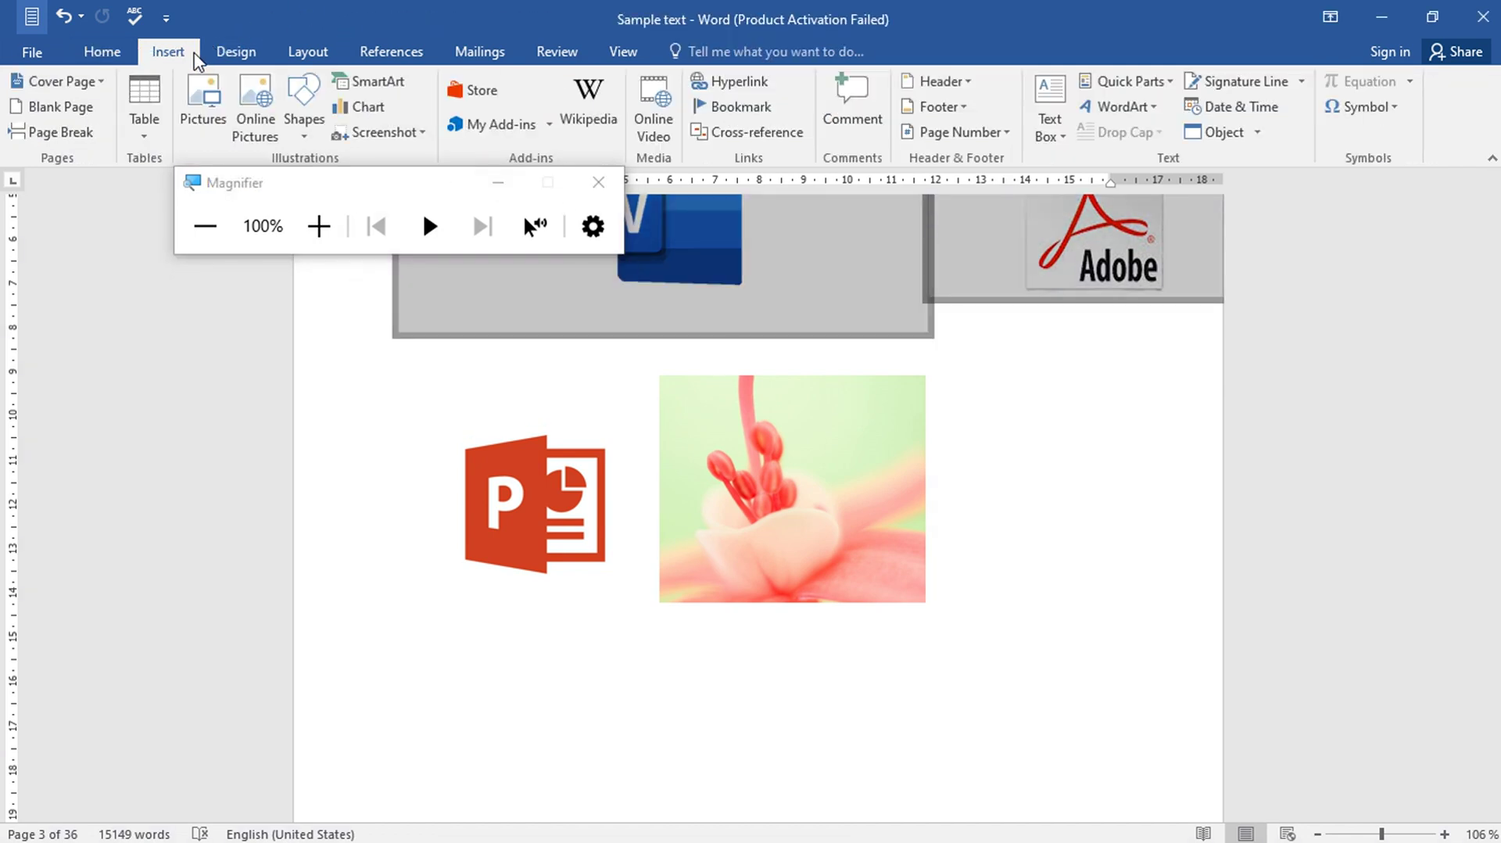
pyautogui.click(408, 139)
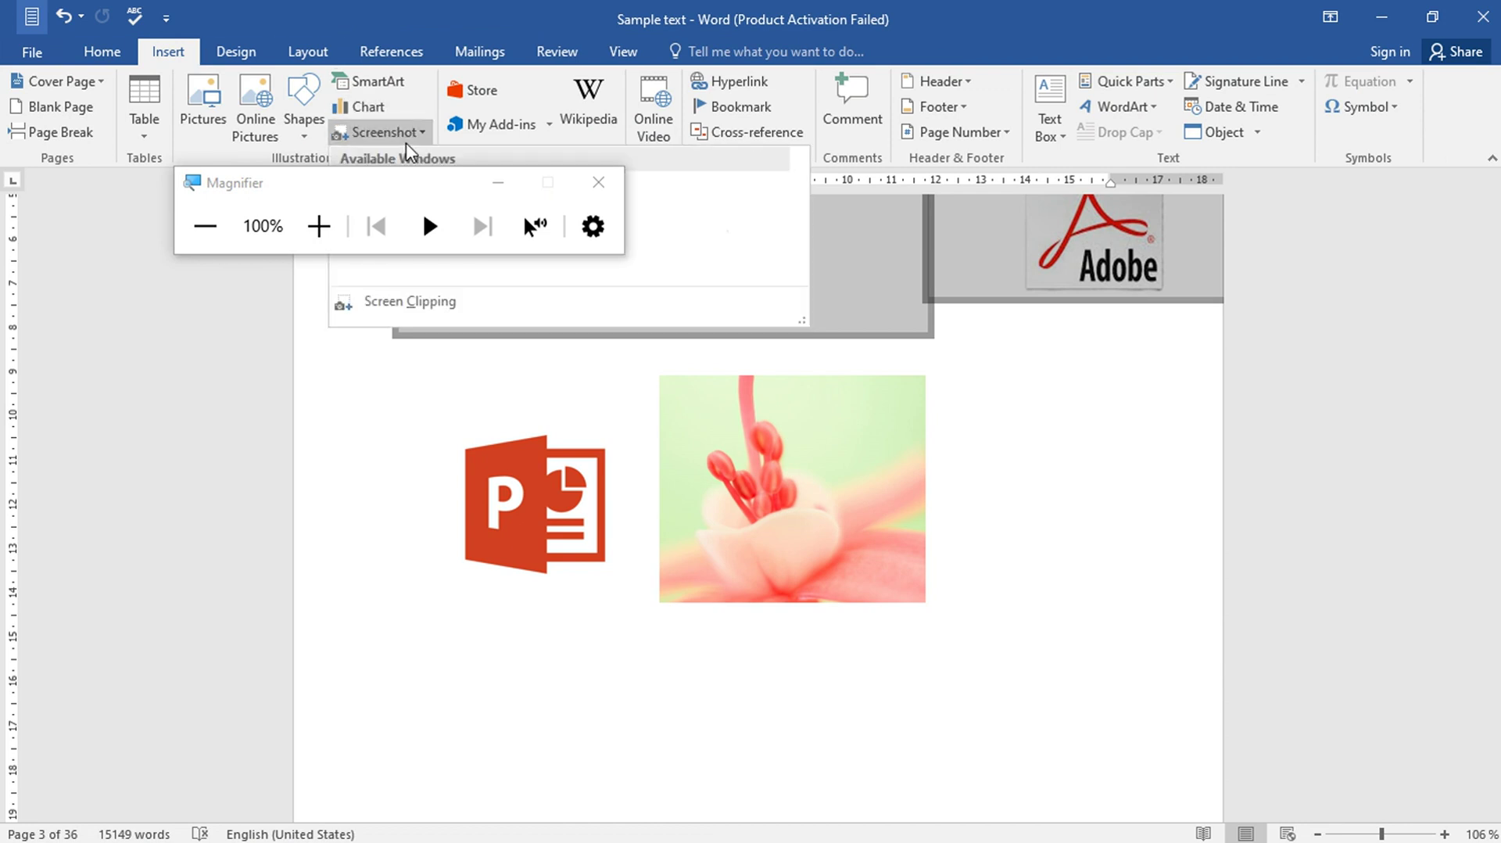
pyautogui.click(407, 303)
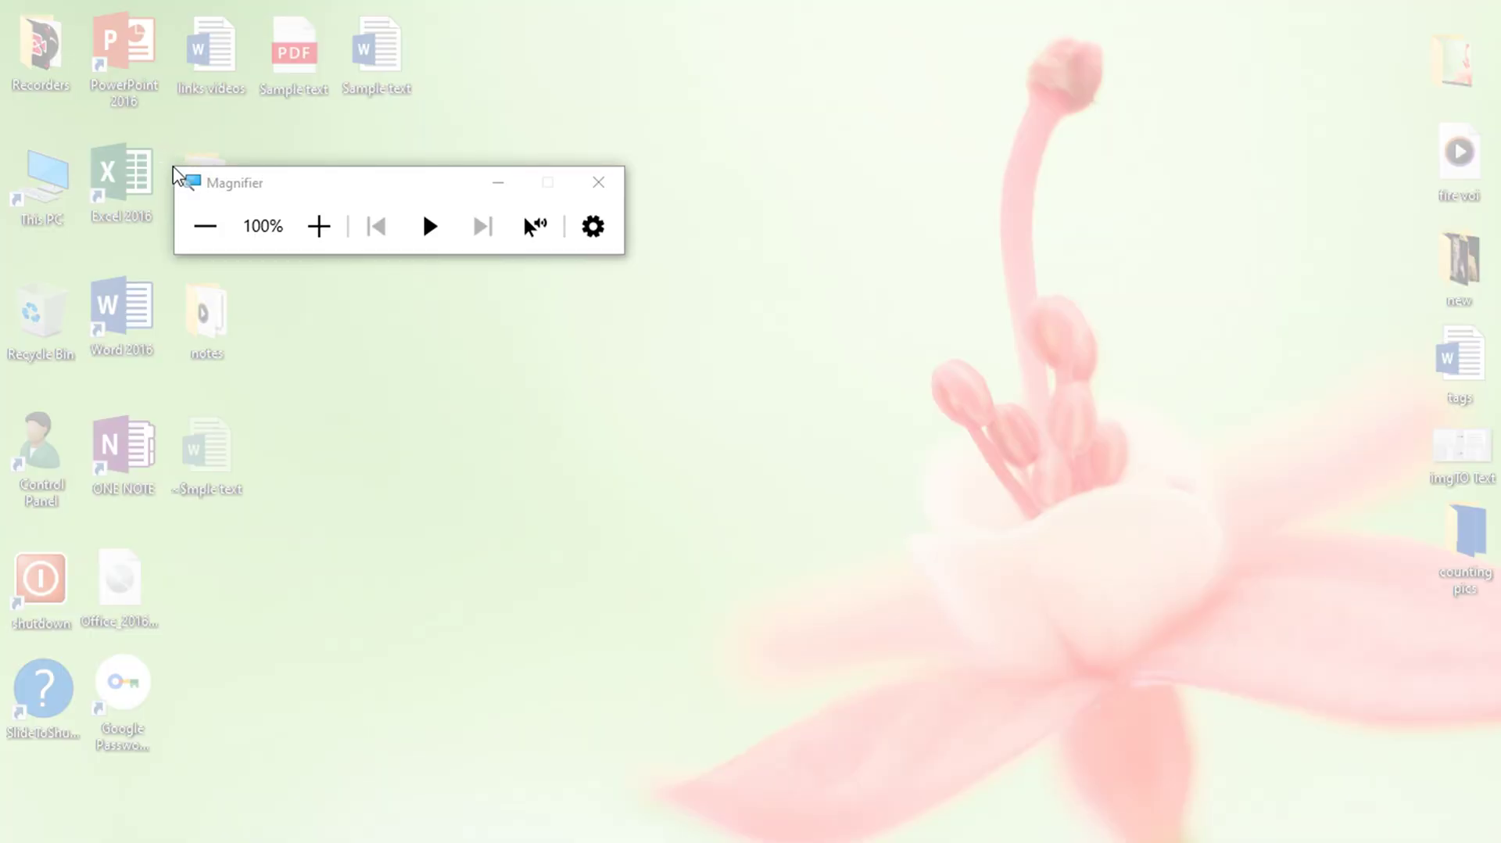
pyautogui.moveTo(166, 156); pyautogui.dragTo(640, 264)
pyautogui.click(500, 183)
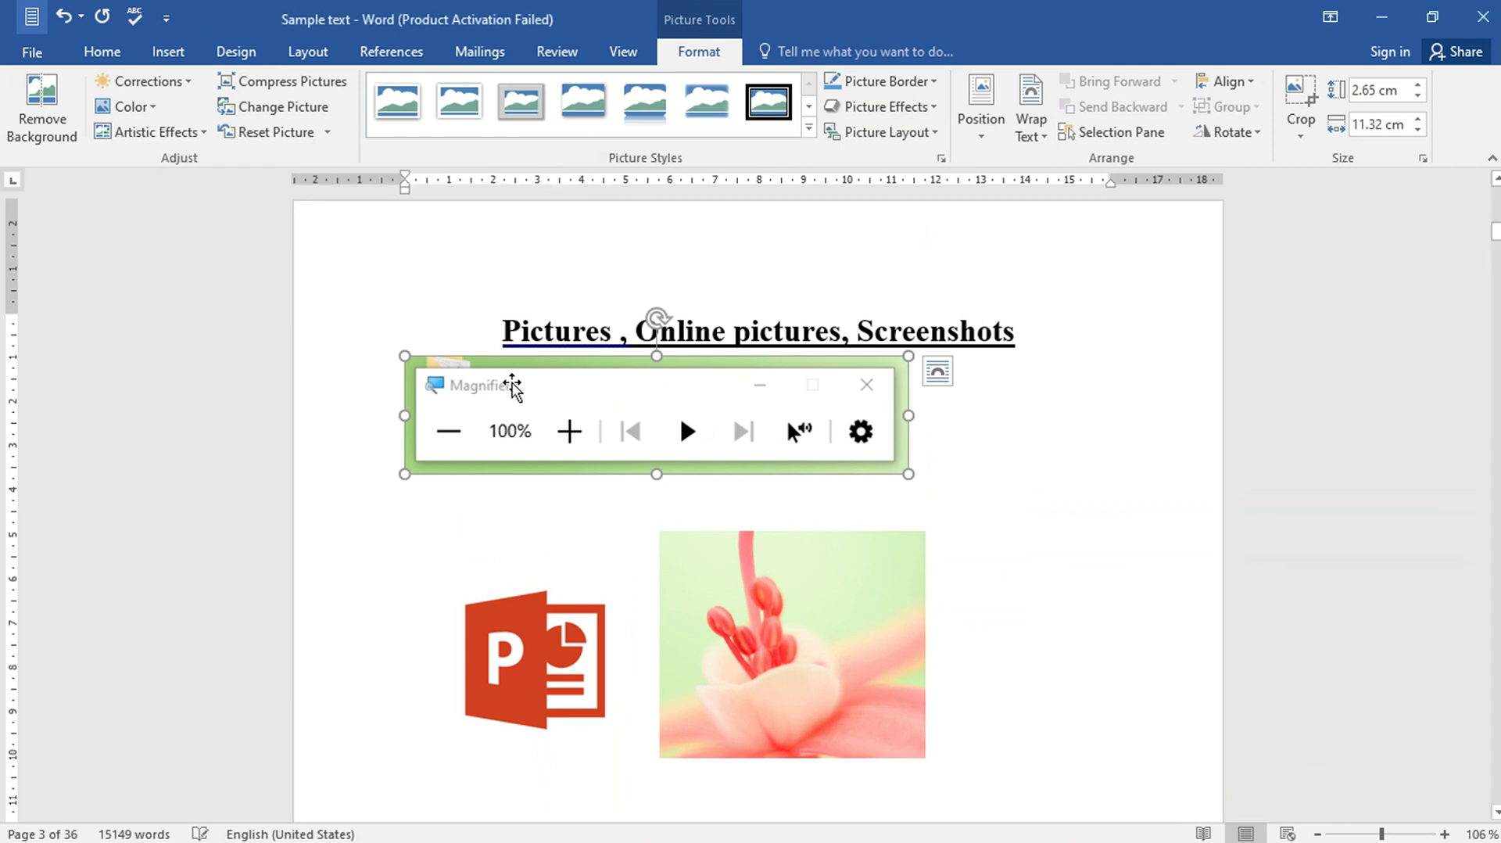